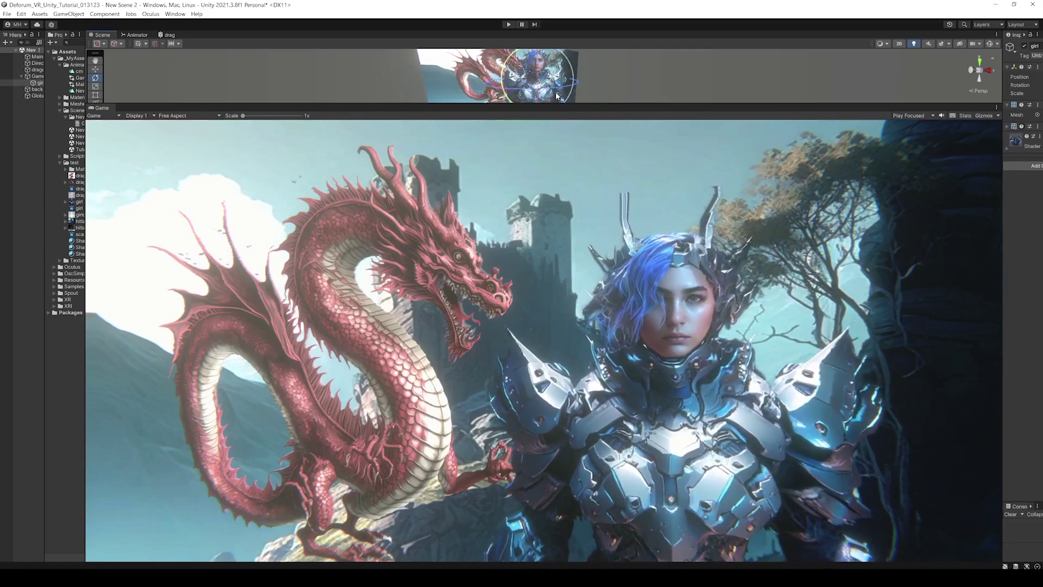
Step: Compare the girld.png and grid_0.png depth maps, then view the girl.png source image beside the enlarged scene view
left_click_drag(557, 104, 559, 98)
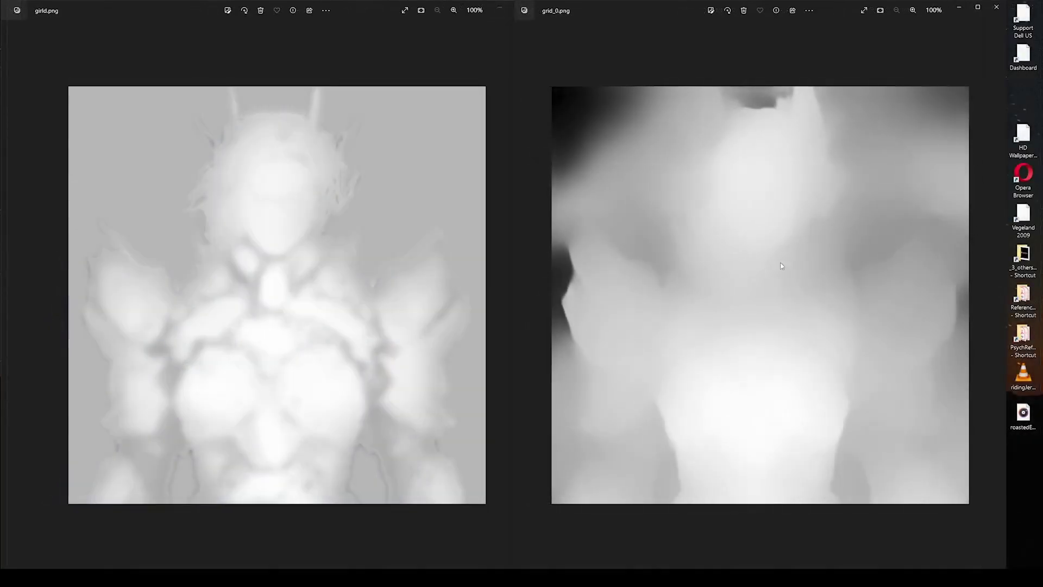
left_click_drag(730, 19, 751, 19)
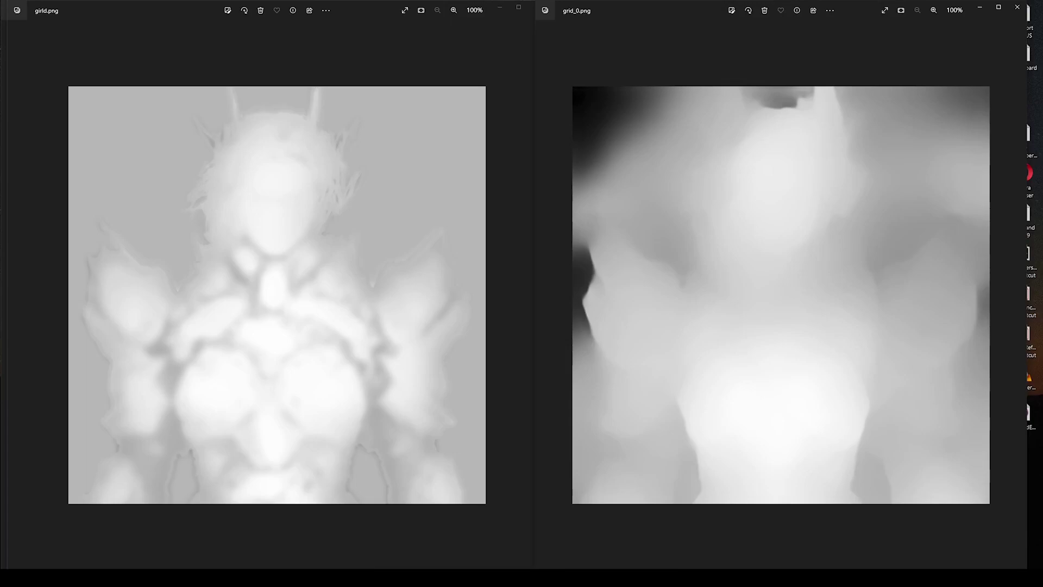
mouse_move(348, 578)
left_click(348, 545)
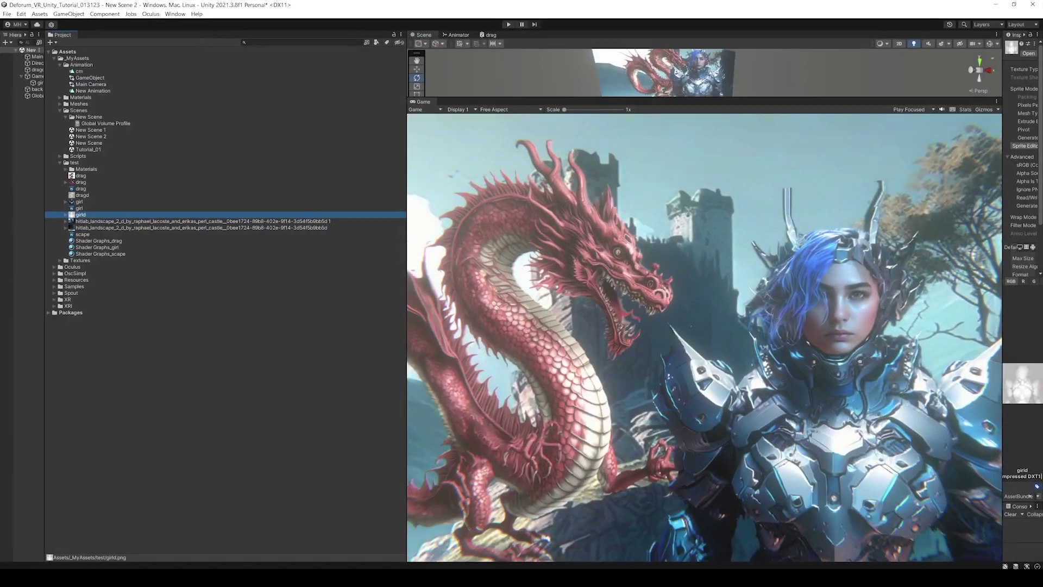
left_click_drag(732, 98, 731, 369)
mouse_move(370, 577)
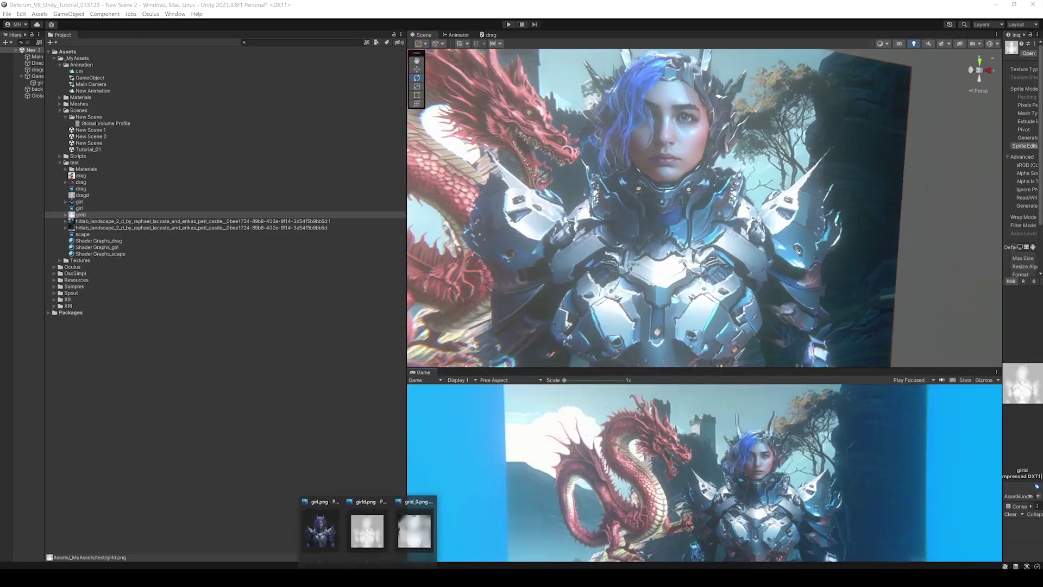
left_click(323, 530)
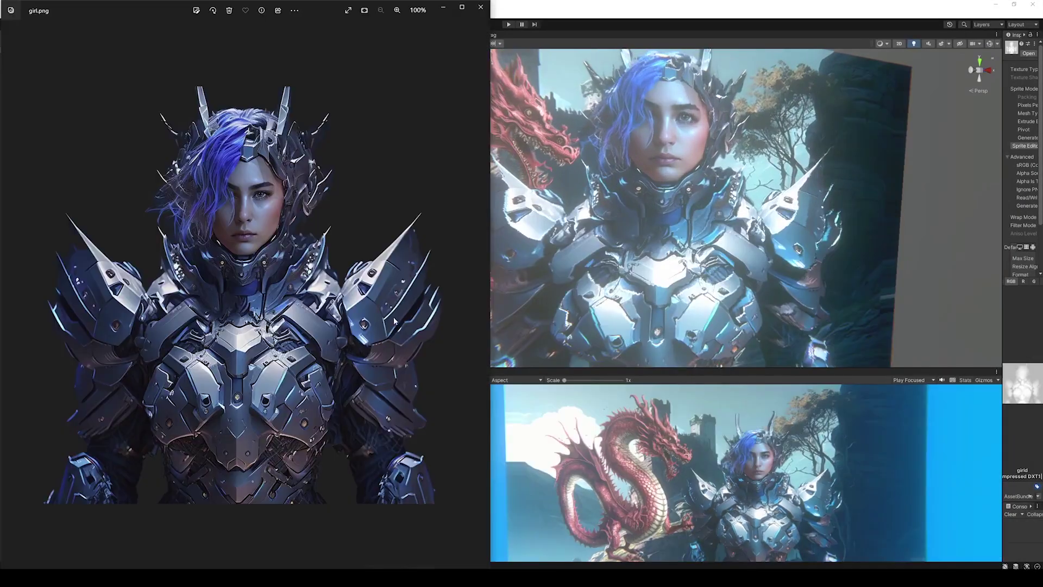
Step: Examine the depth effect on the armoured girl and the dragon in the scene from slightly different viewing angles
right_click_drag(926, 234, 731, 284)
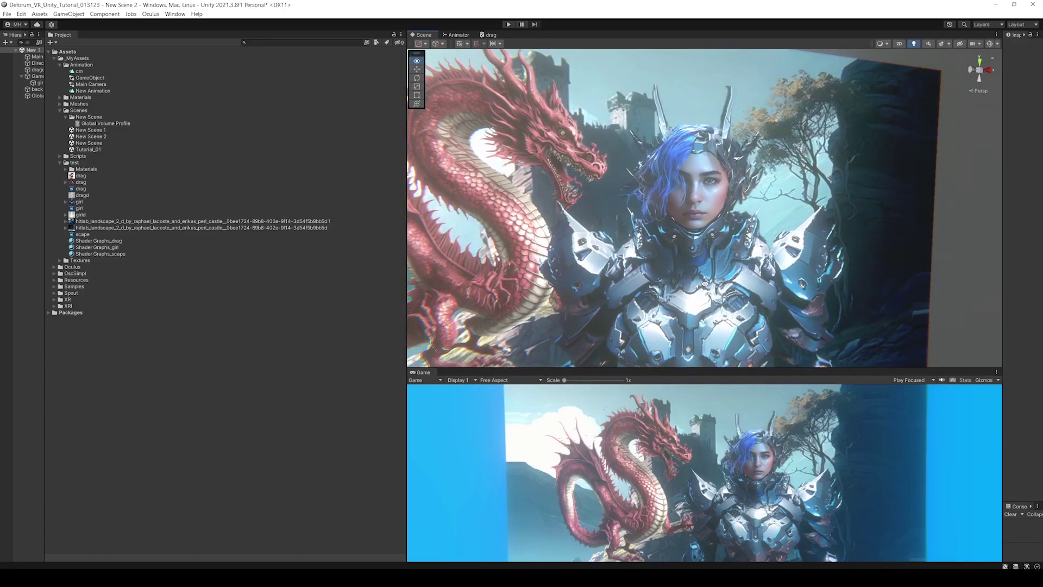
right_click_drag(708, 288, 712, 300)
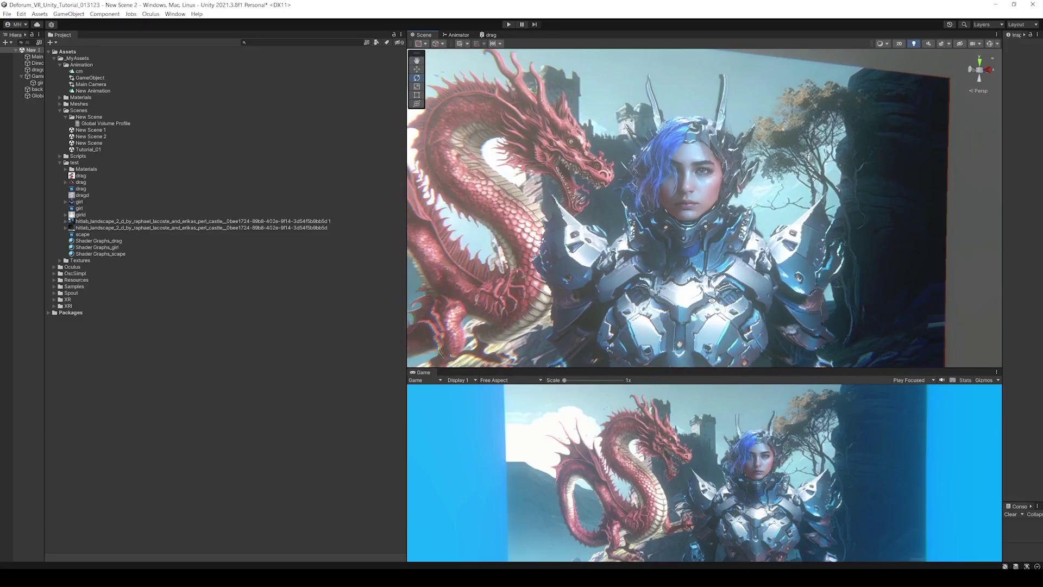
right_click_drag(688, 313, 693, 315)
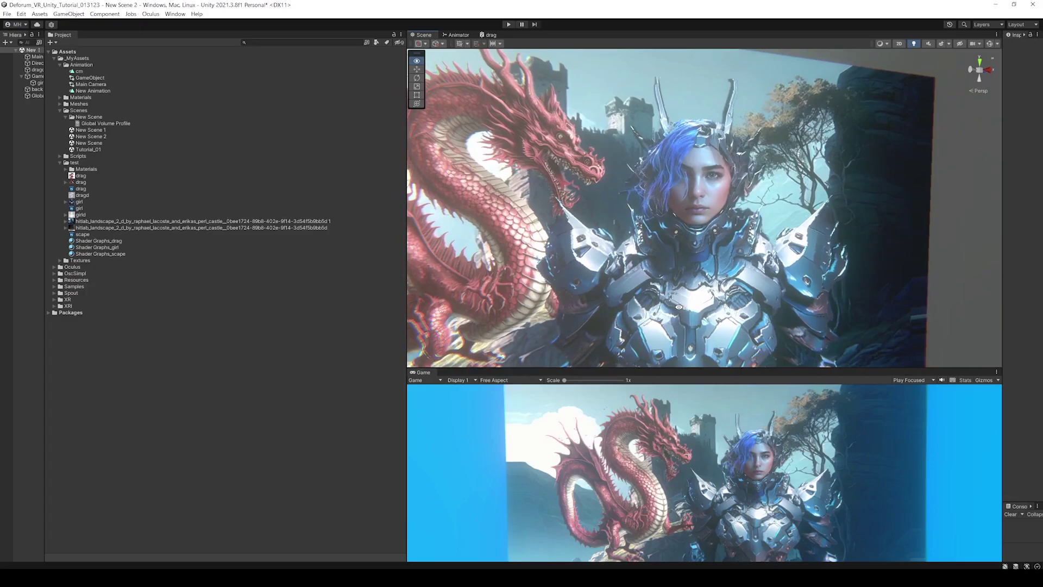
right_click_drag(678, 307, 707, 278)
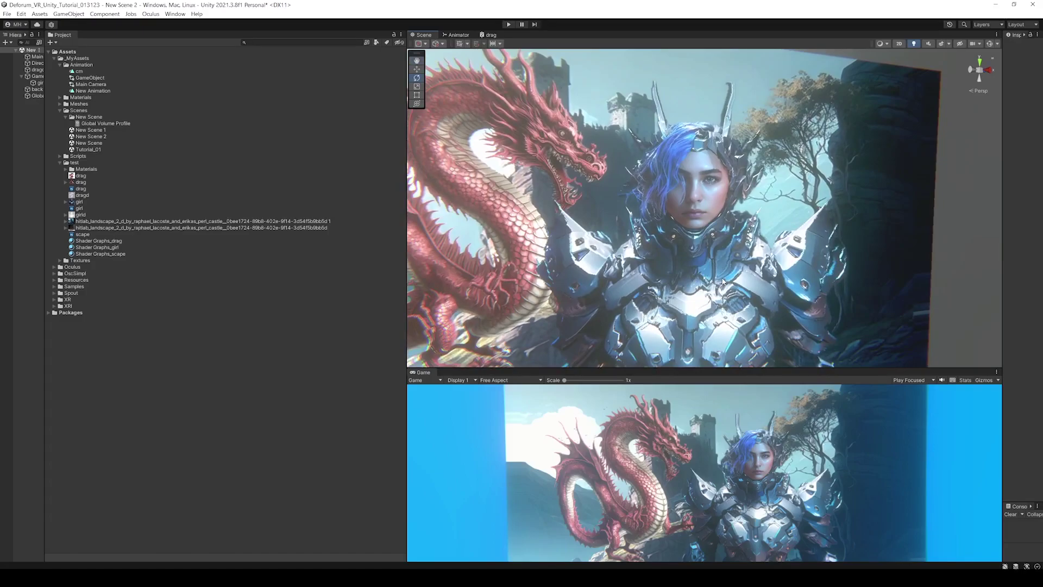
right_click_drag(739, 284, 723, 256)
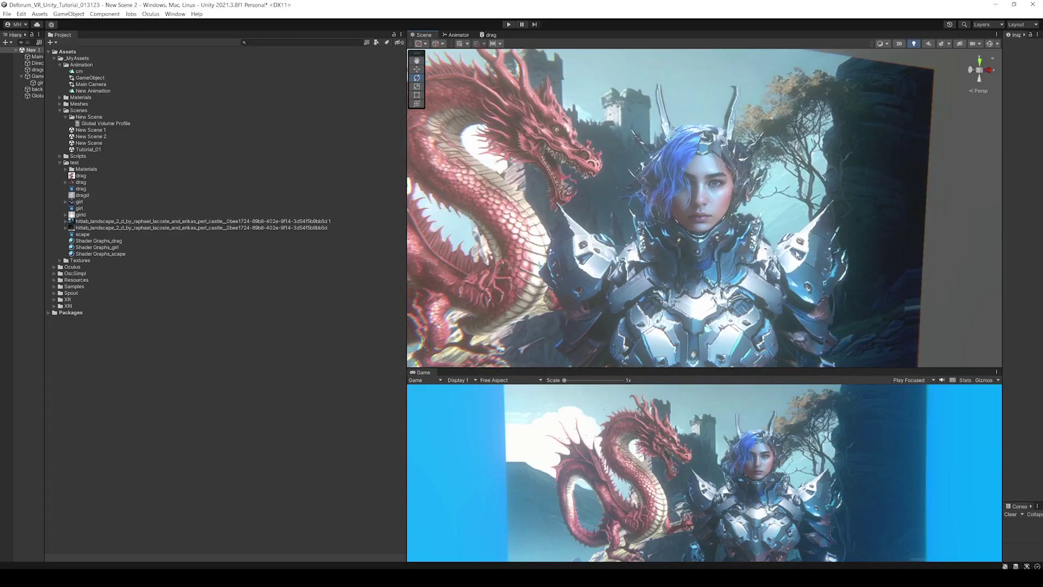
right_click_drag(723, 270, 702, 270)
right_click_drag(696, 267, 712, 270, "alt")
mouse_move(712, 270)
left_mouse_down("alt")
mouse_move(732, 270)
mouse_move(686, 278)
mouse_move(698, 273)
left_mouse_up("alt")
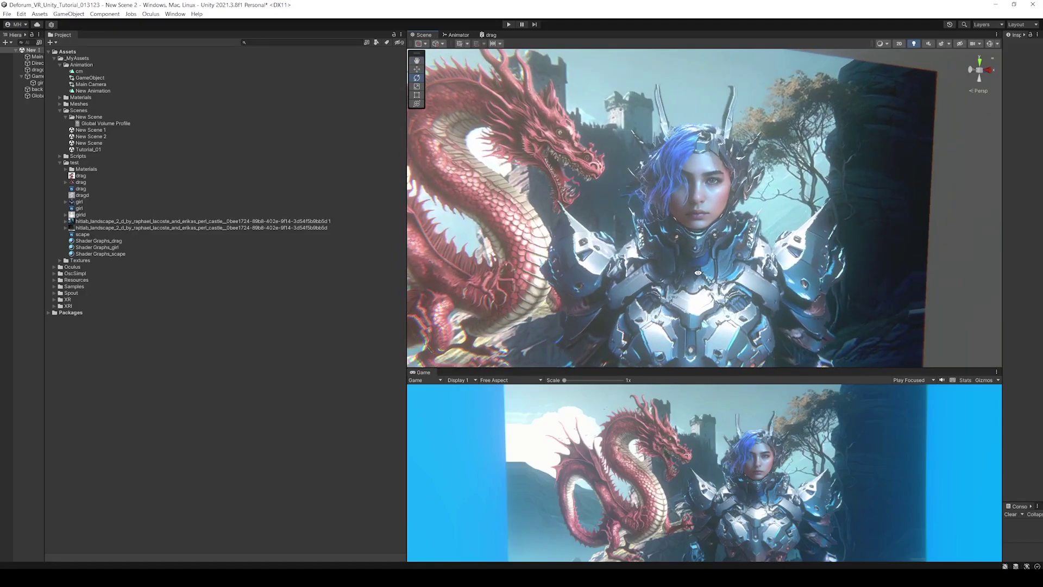
left_click_drag(698, 273, 708, 269, "alt")
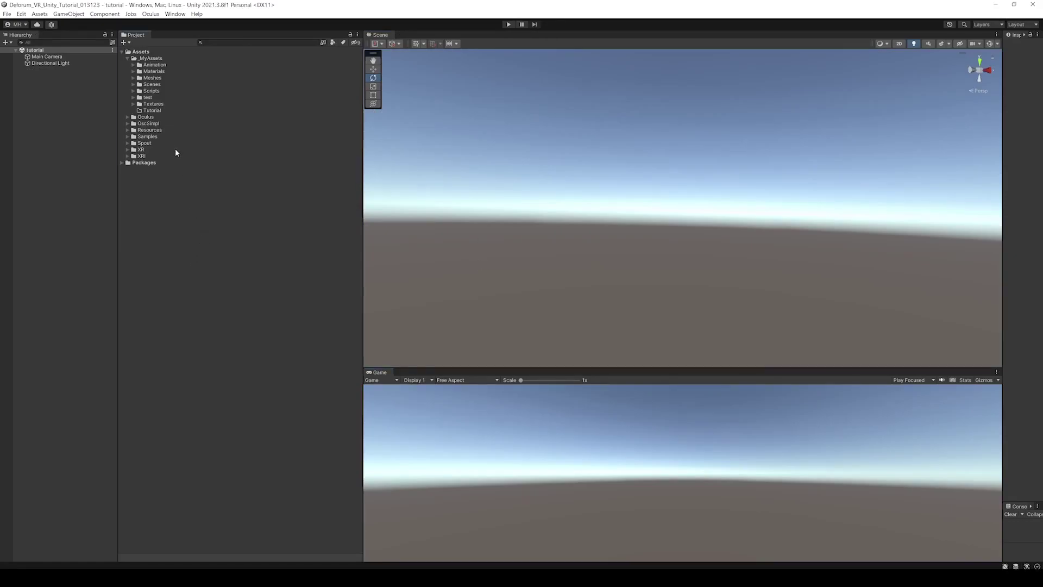
Step: Import the mech_girl and mech_girl_depth images into the Tutorial folder
left_click(160, 111)
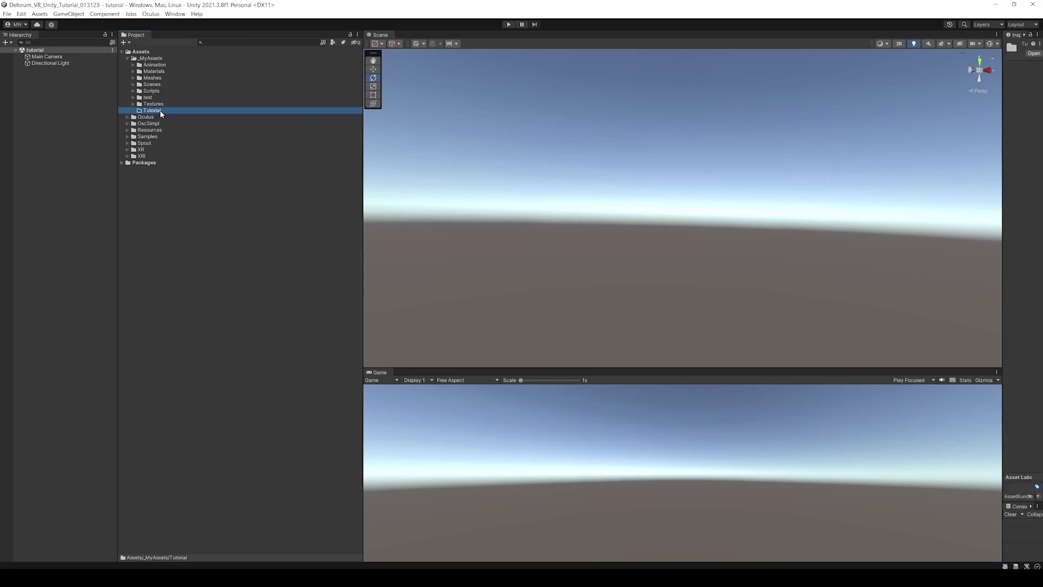
right_click(160, 111)
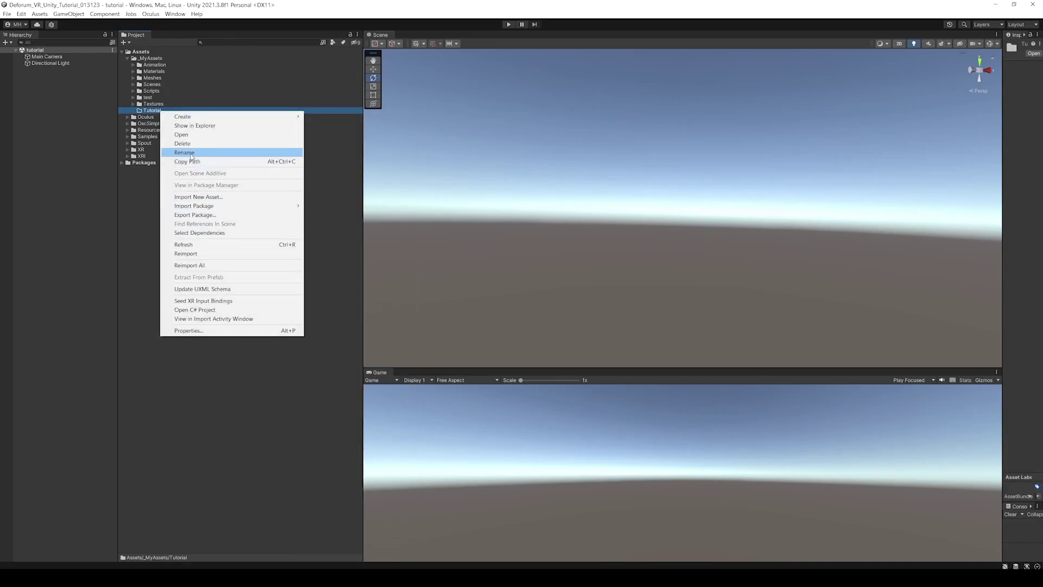
left_click(198, 196)
key("ctrl+v")
key("Return")
left_click(440, 299)
left_click(449, 308, "shift")
left_click(883, 508)
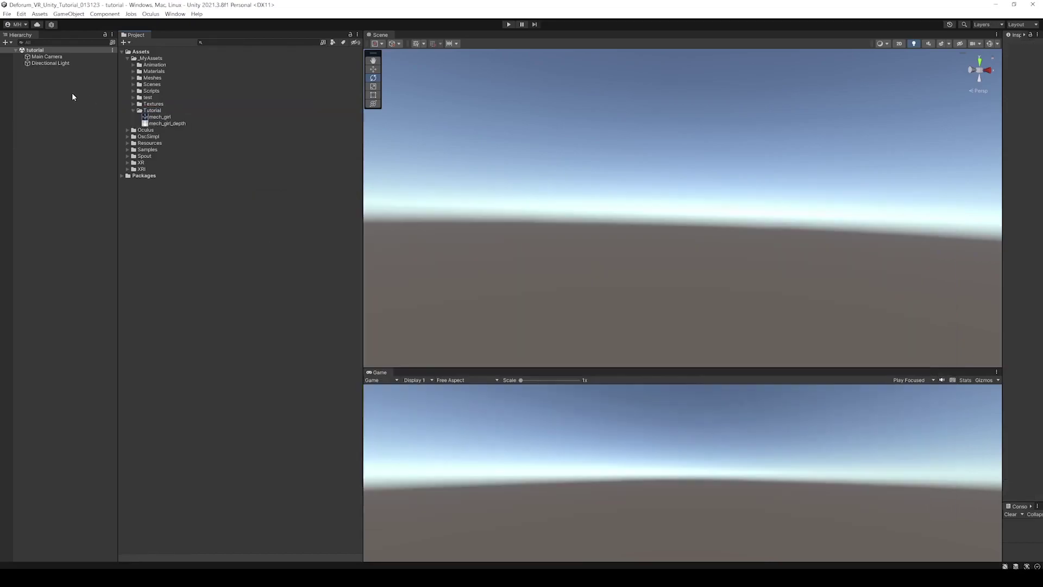
Step: Set the texture type of both mech_girl and mech_girl_depth to Sprite (2D and UI) and apply the import settings
left_click(147, 118)
left_click_drag(1001, 256, 619, 255)
left_click(173, 124, "shift")
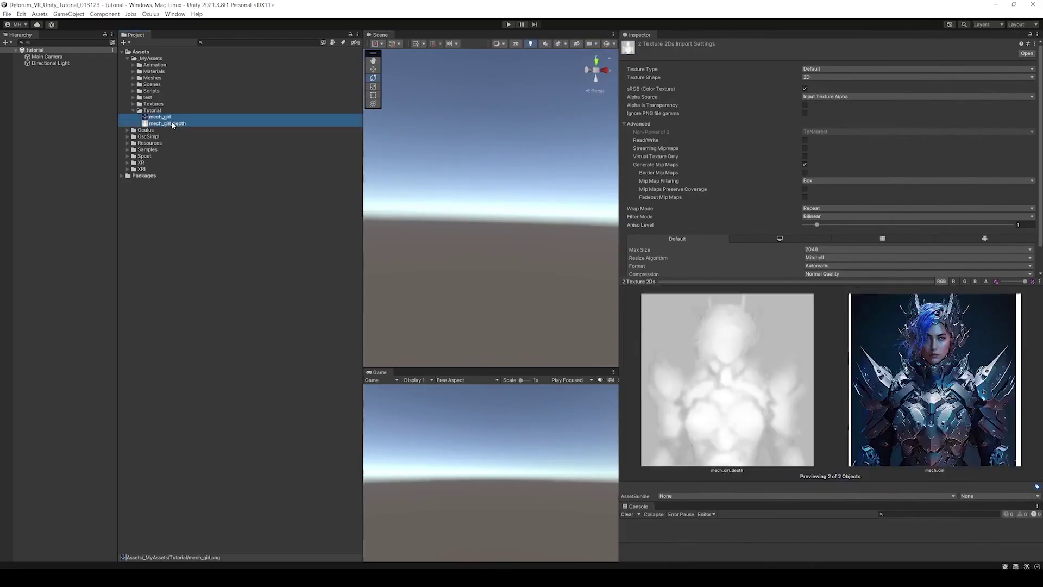
left_click(849, 68)
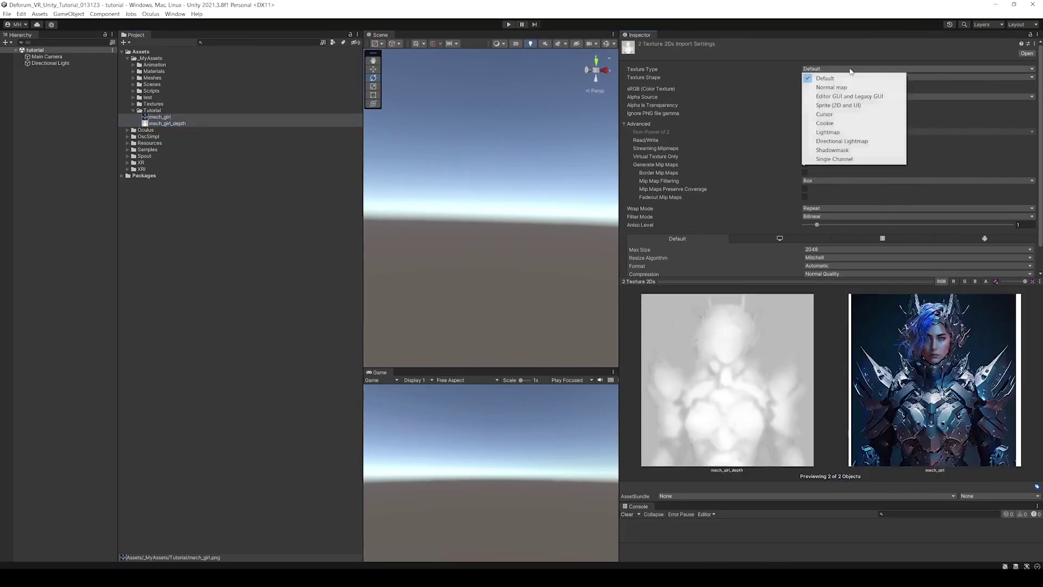
left_click(843, 104)
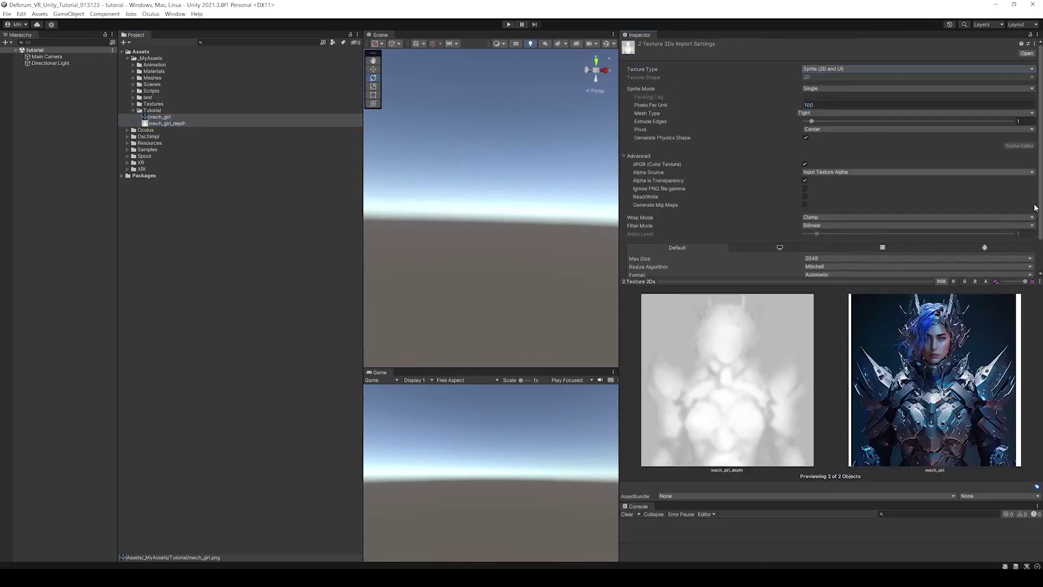
scroll(1030, 266, "down", 3)
left_click(1026, 270)
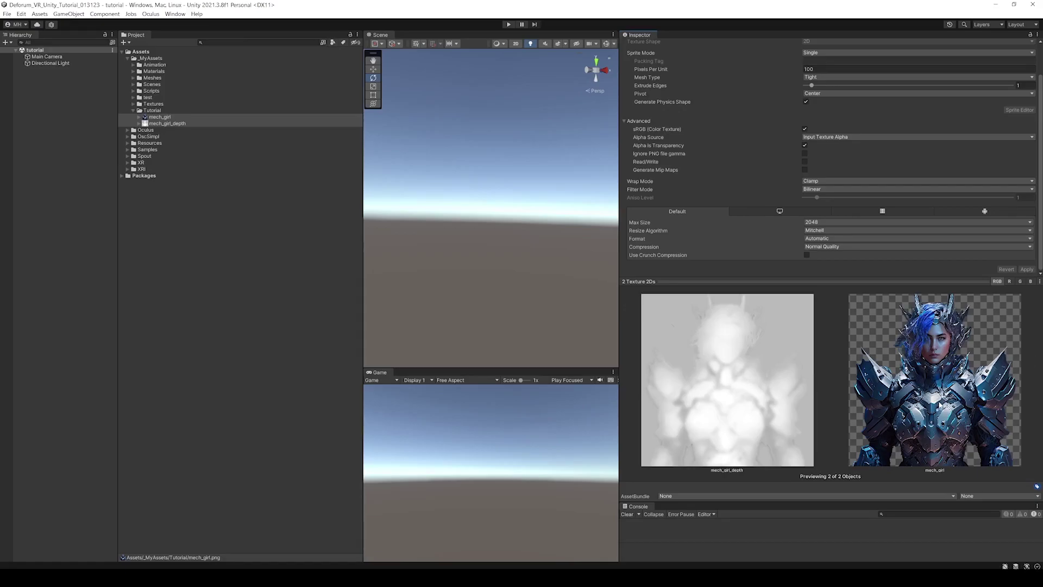
Step: Create a URP Unlit Shader Graph named Mech_girl in the Tutorial folder
right_click(159, 111)
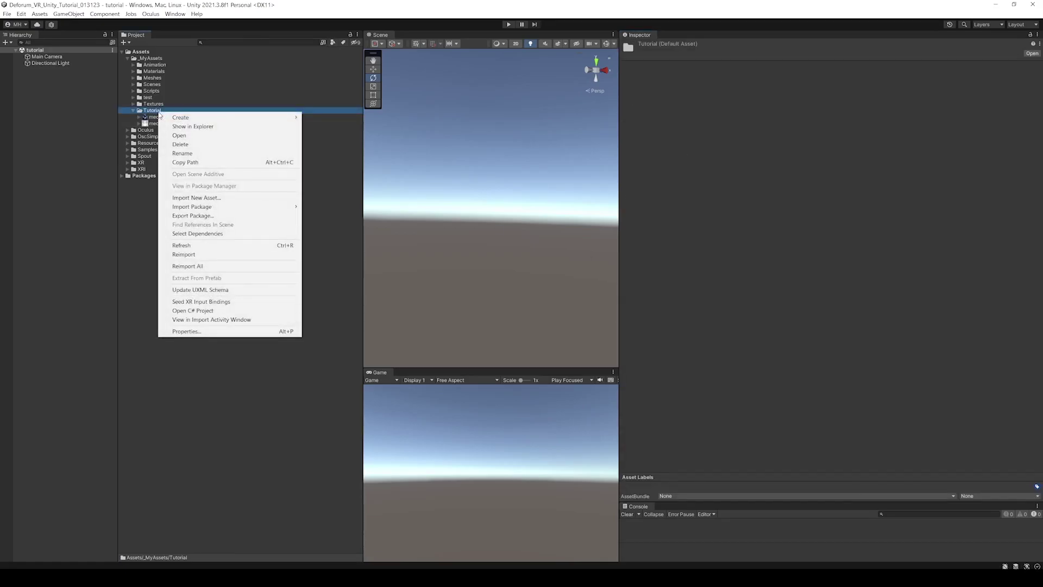
mouse_move(179, 117)
mouse_move(355, 179)
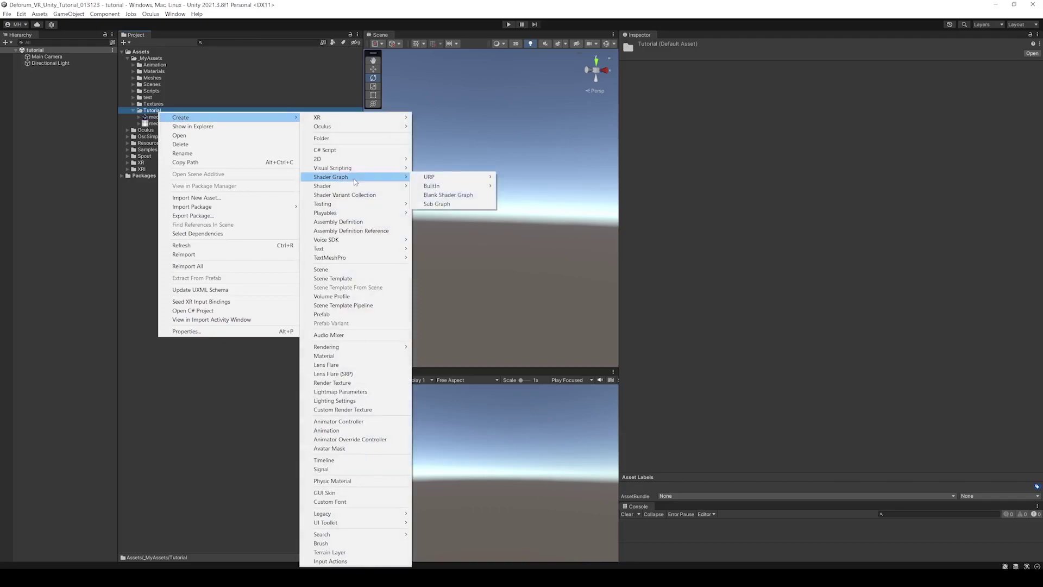
mouse_move(431, 178)
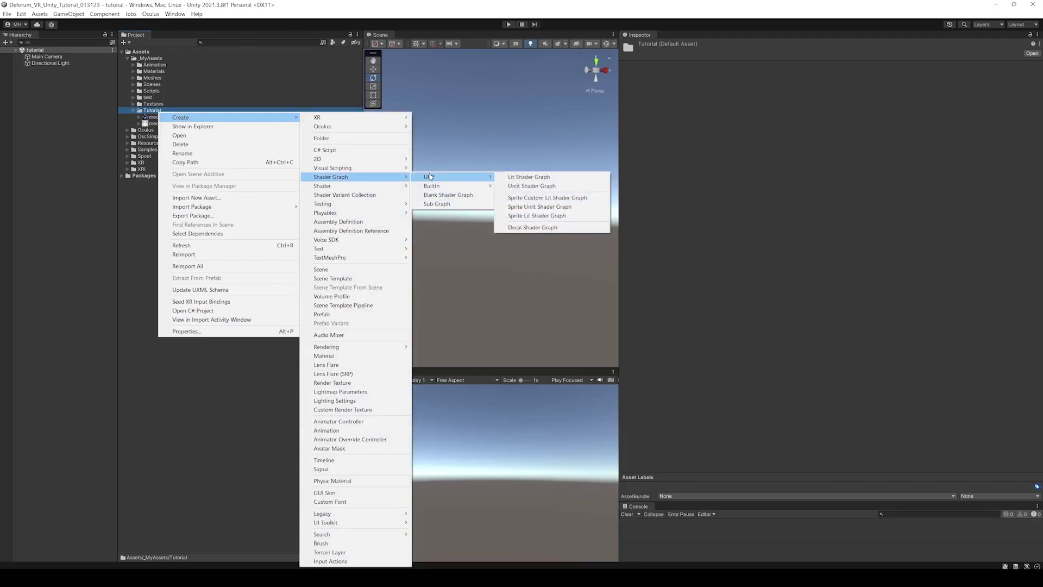
left_click(538, 186)
type("Mech_")
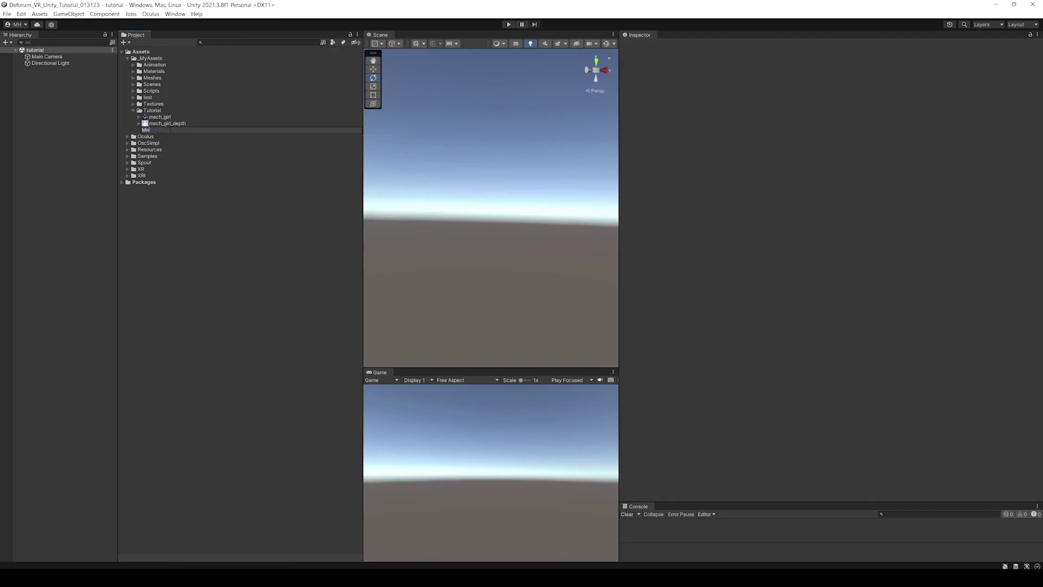
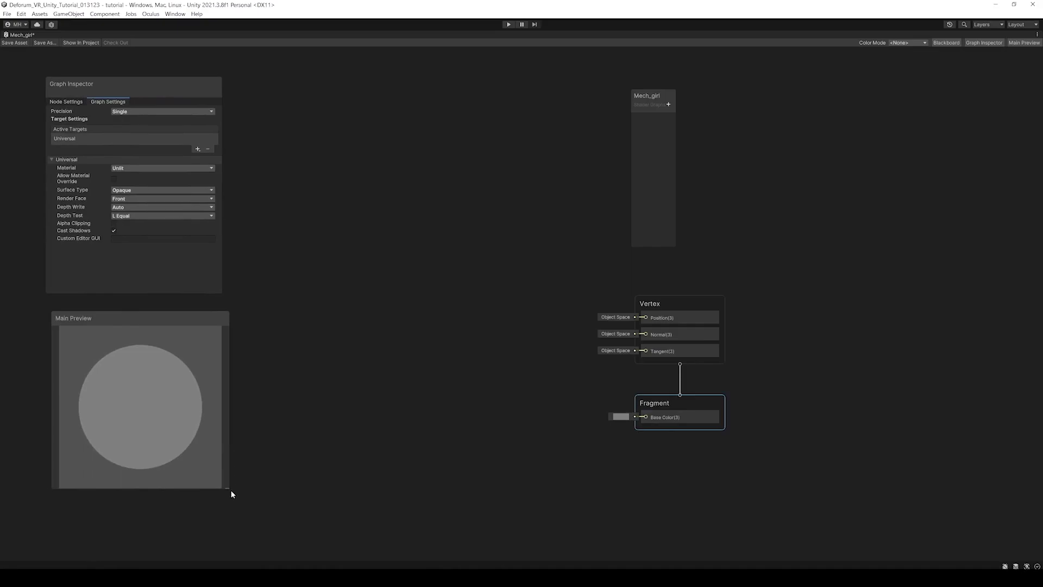
Step: Enlarge the shader graph's main preview and move the Vertex block and the property blackboard apart to free up workspace
left_click_drag(228, 489, 278, 536)
left_click_drag(188, 321, 185, 317)
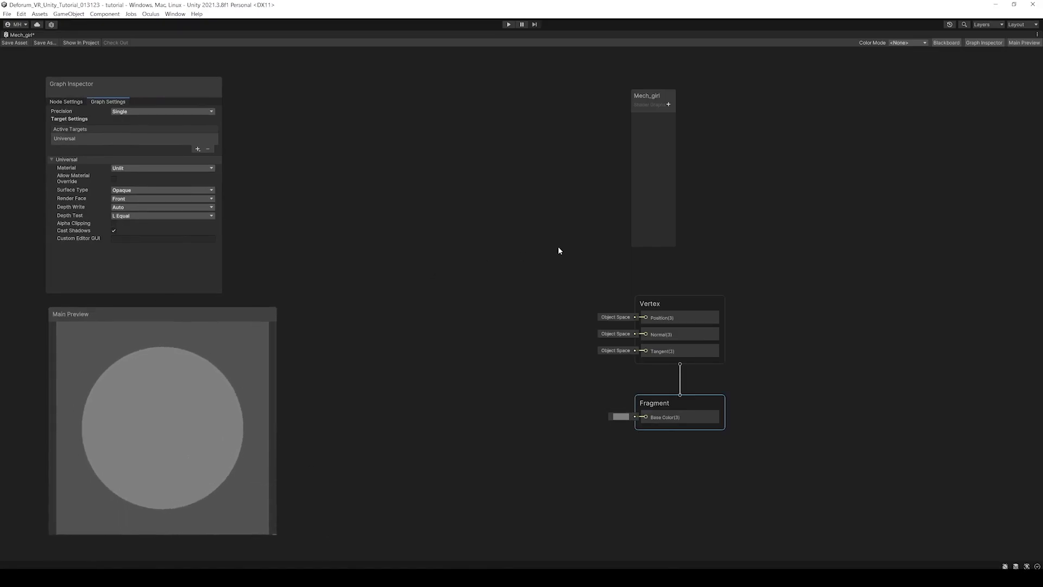
left_click_drag(694, 303, 811, 275)
left_click_drag(644, 99, 477, 187)
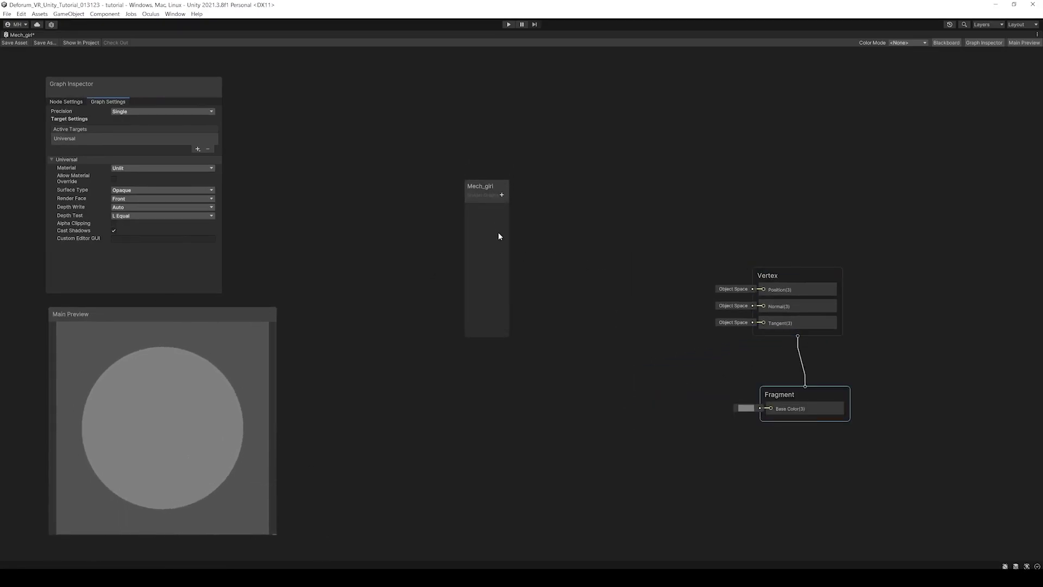
Step: Add a Texture 2D property named Mech_girl to the shader graph
left_click(500, 197)
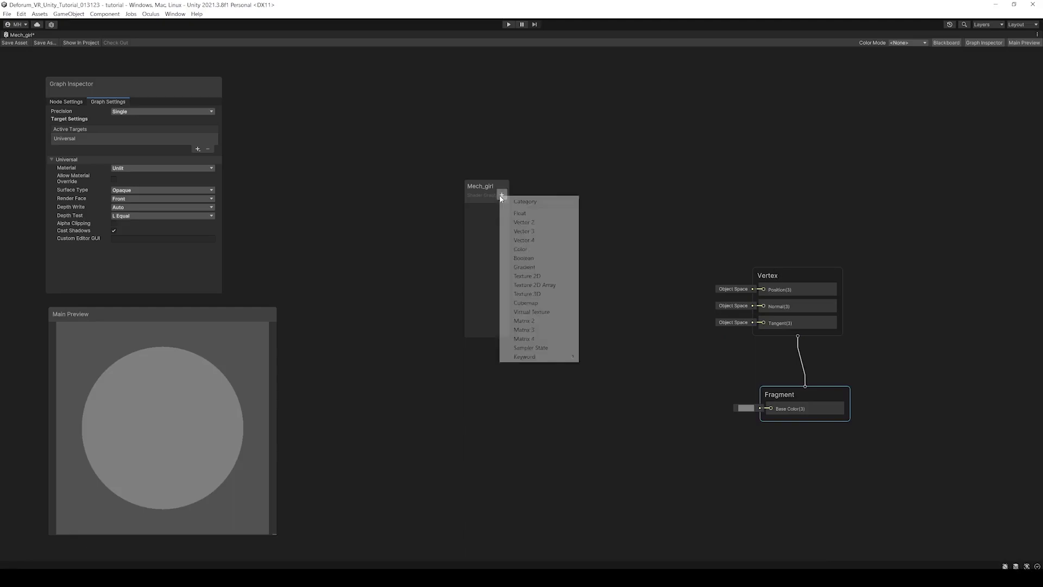
left_click(547, 276)
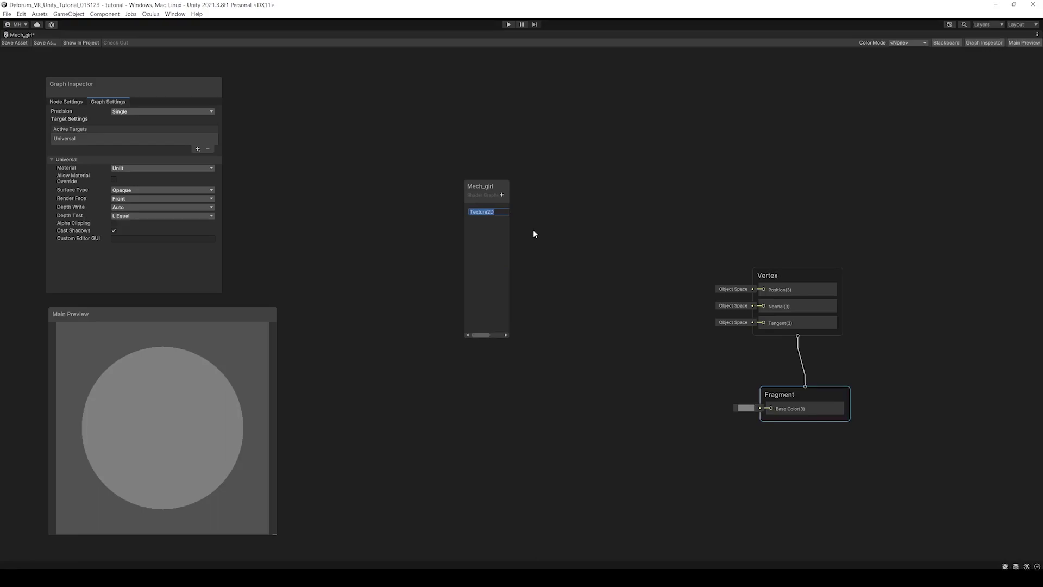
type("Girl")
key("BackSpace")
key("BackSpace")
key("BackSpace")
key("BackSpace")
type("Mech_girl")
key("Return")
Step: Add a second Texture 2D property to the shader graph and name it Mech_girl_depth
left_click(502, 194)
left_click(540, 278)
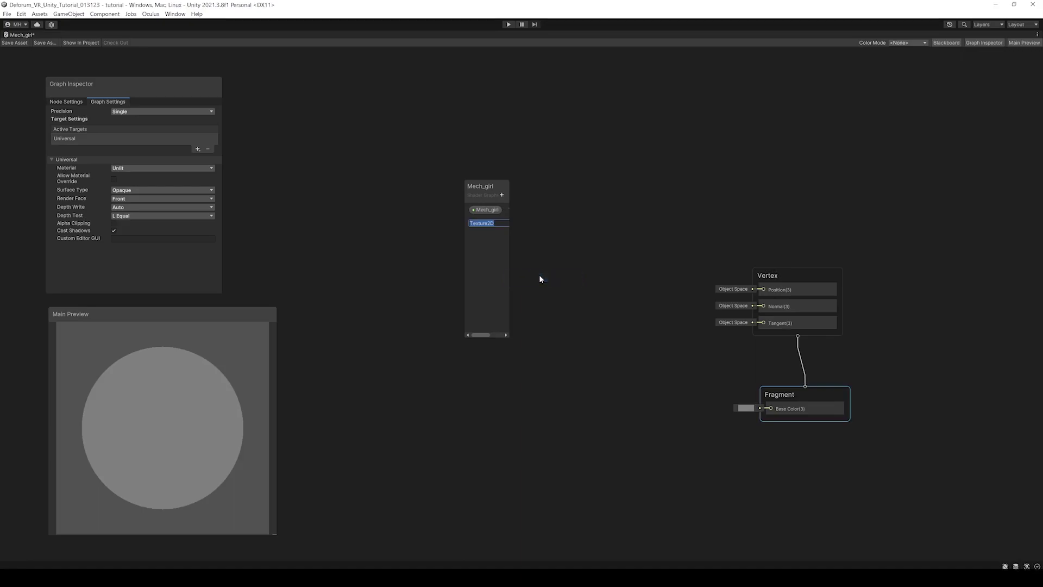
type("Mech_girl_deptj")
key("ctrl+a")
key("BackSpace")
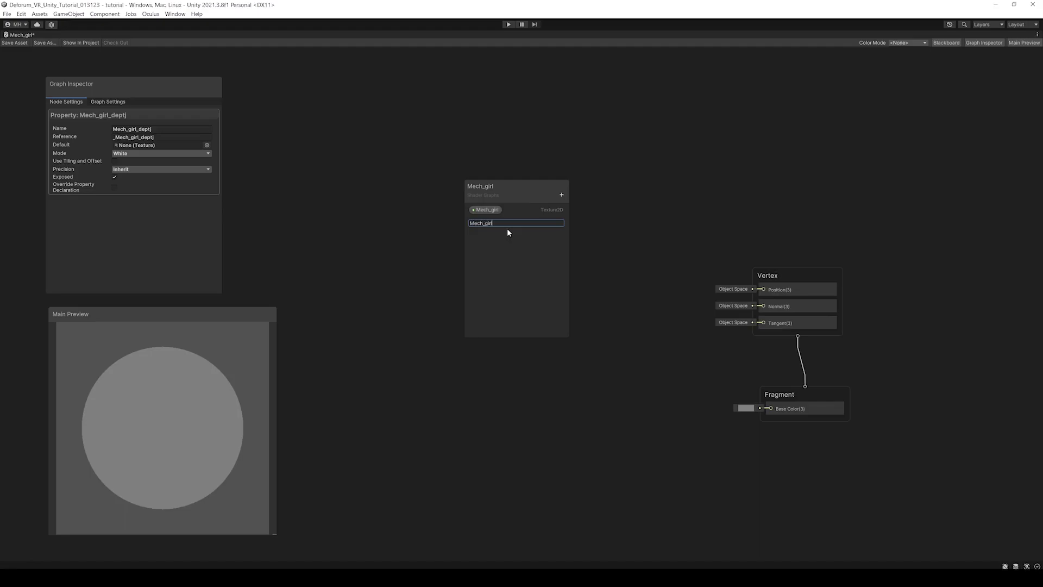
key("Return")
Step: Assign the mech_girl texture as the default of the Mech_girl property
left_click(495, 209)
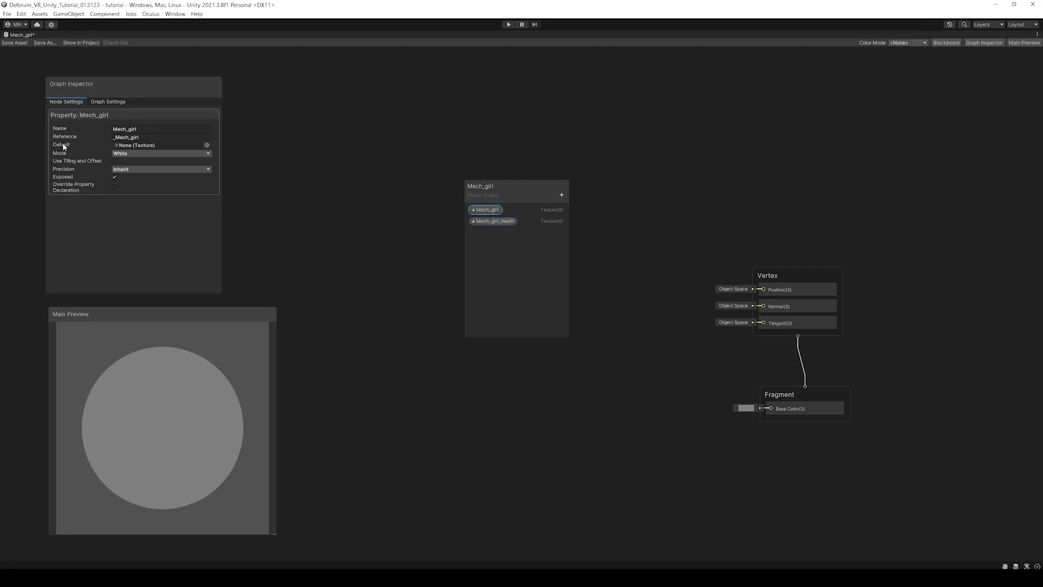
left_click(207, 145)
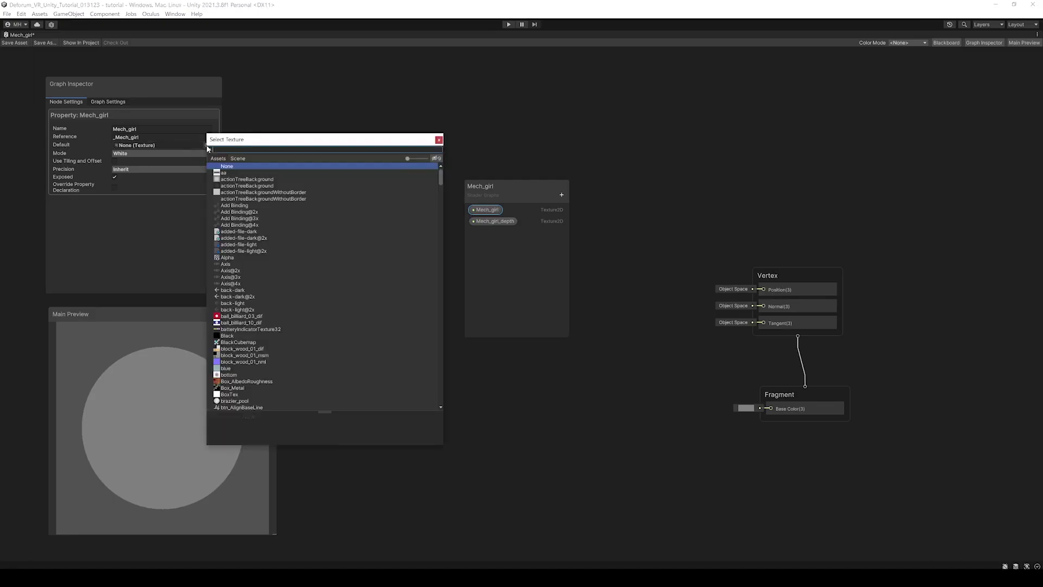
type("mech")
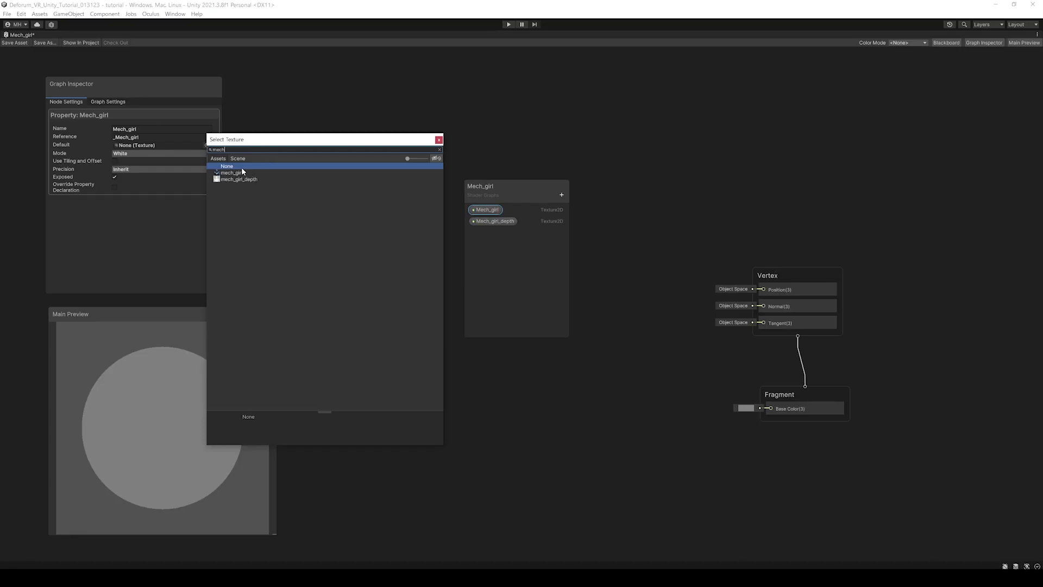
double_click(242, 171)
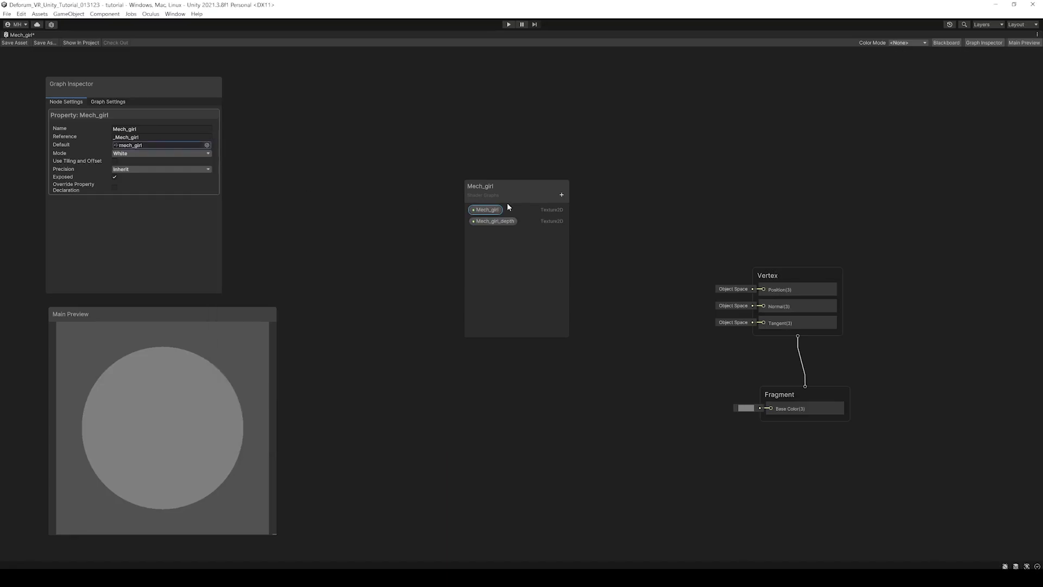
Step: Assign the mech_girl_depth texture as the default of the Mech_girl_depth property
left_click(495, 221)
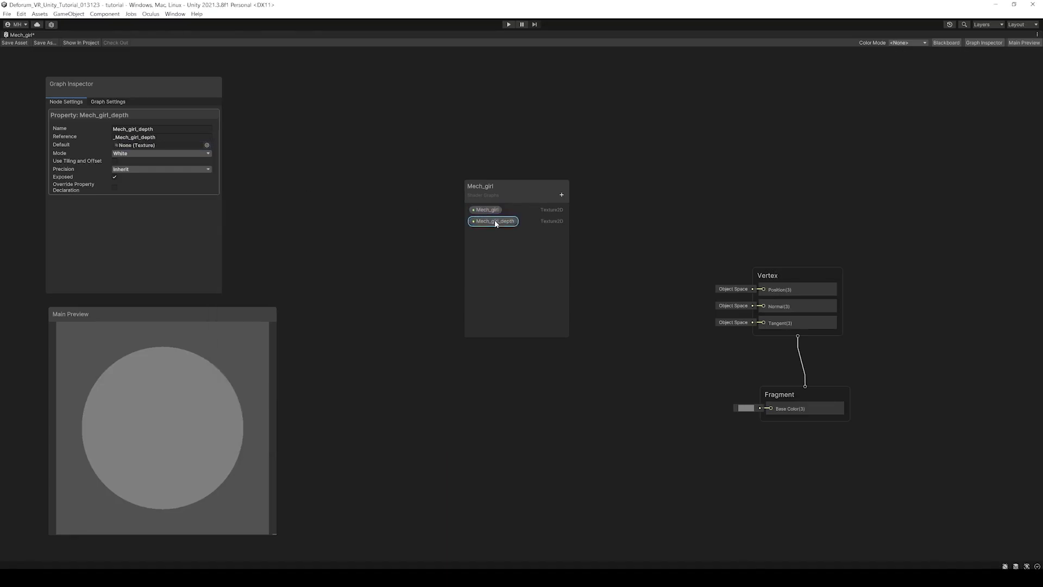
left_click(207, 145)
type("medh")
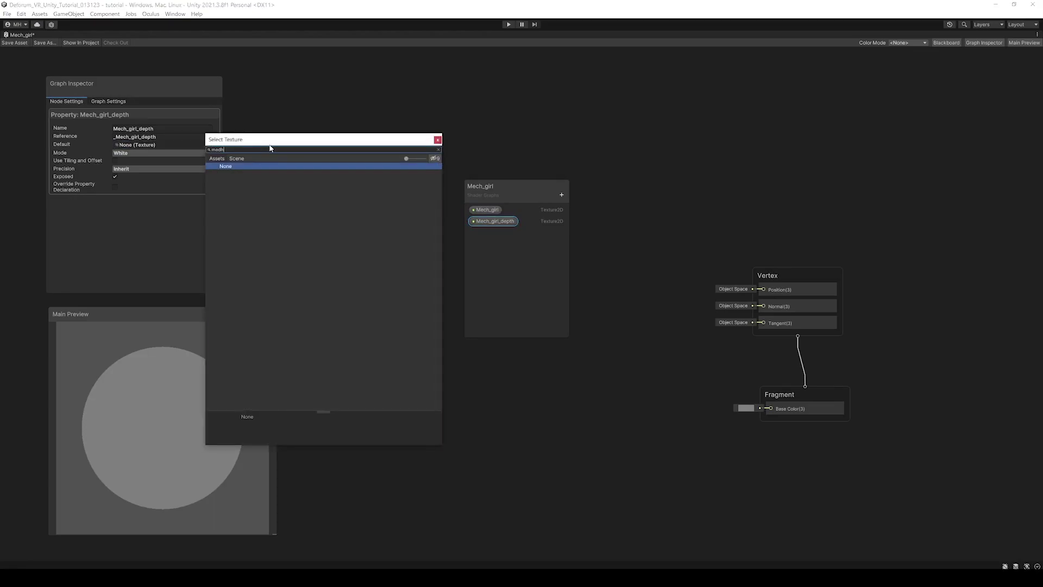
key("BackSpace")
key("BackSpace")
type("ch")
double_click(253, 179)
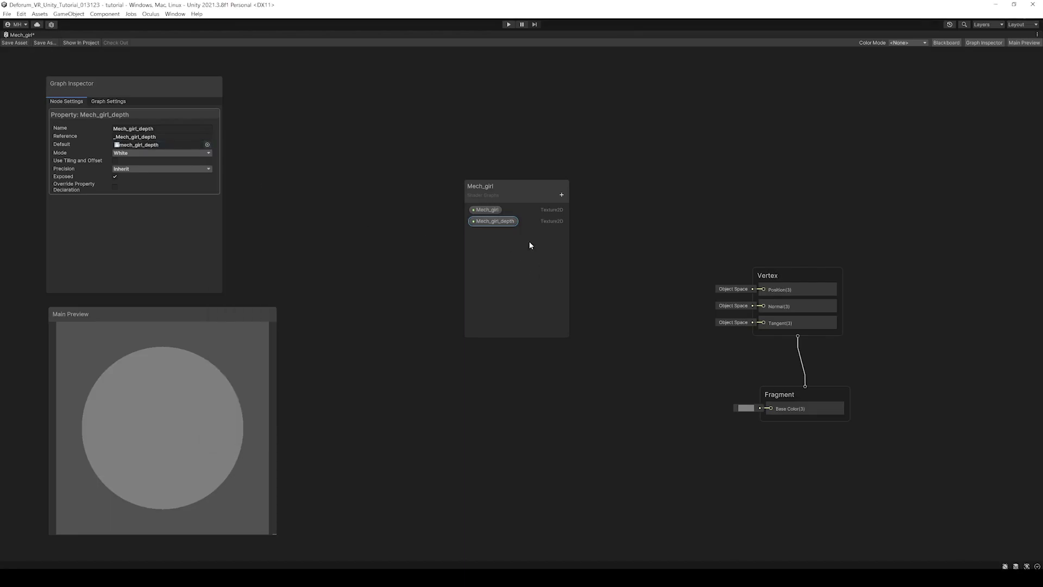
left_click(451, 243)
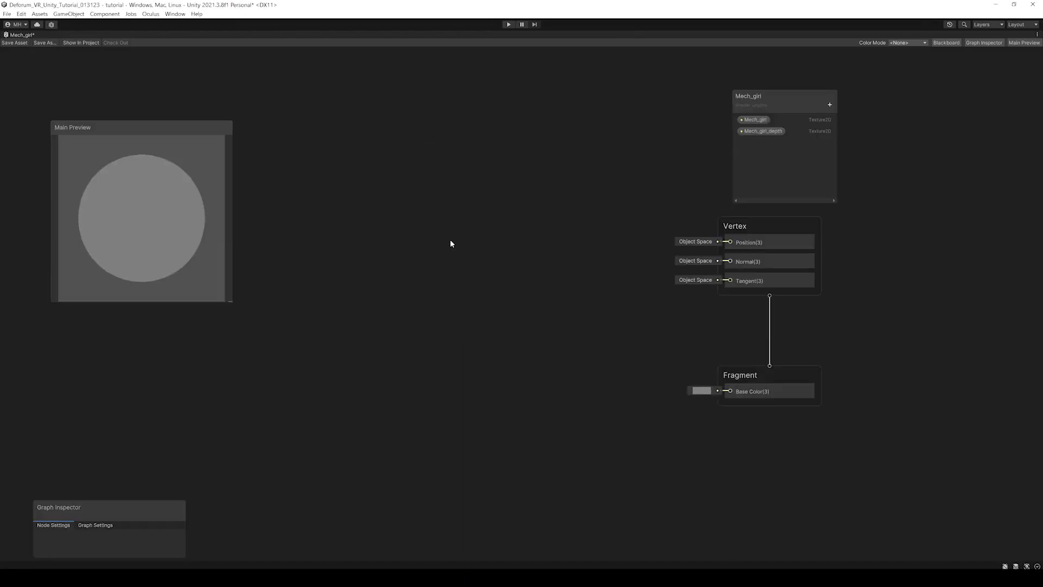
Step: Add a Sample Texture 2D node and feed its Texture input from the Mech_girl property, placed above and beside it
right_click(468, 207)
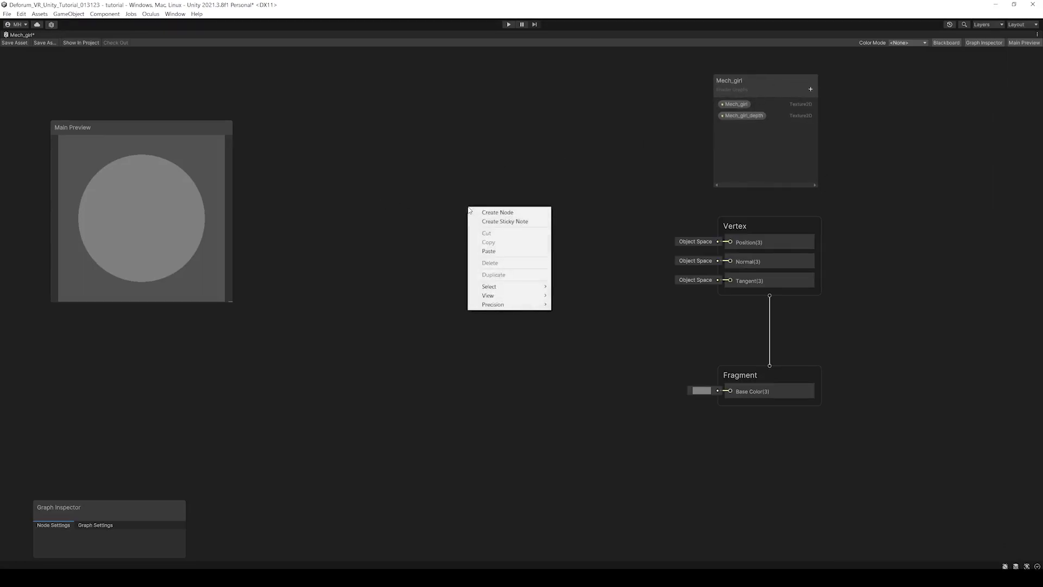
left_click(490, 213)
type("sam")
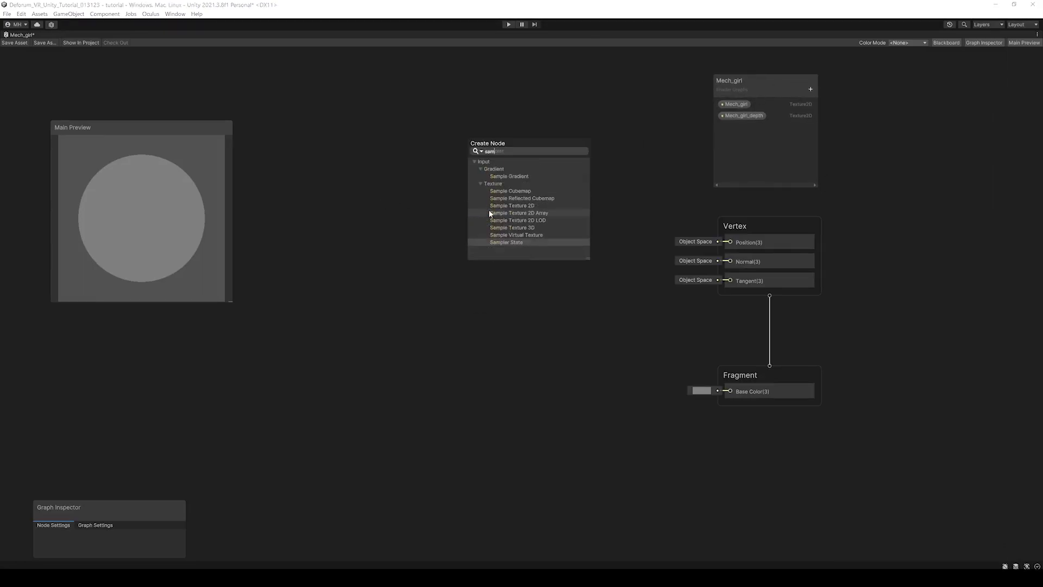
double_click(519, 207)
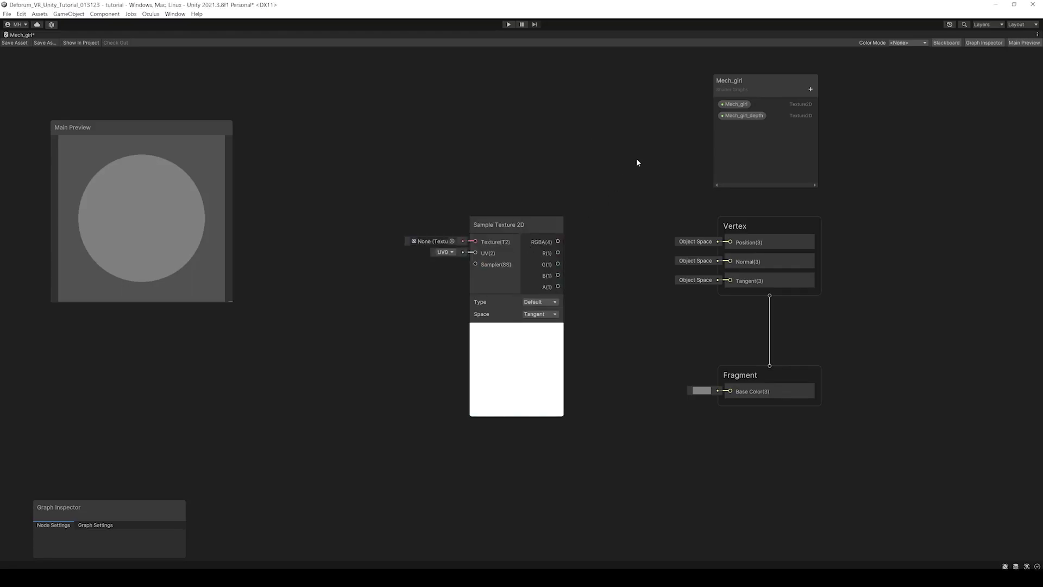
left_click_drag(734, 104, 475, 242)
left_click_drag(455, 161, 383, 198)
Step: Add a Parallax Occlusion Mapping node below the Mech_girl property node and move the main preview out of the way
right_click(292, 357)
left_click(307, 361)
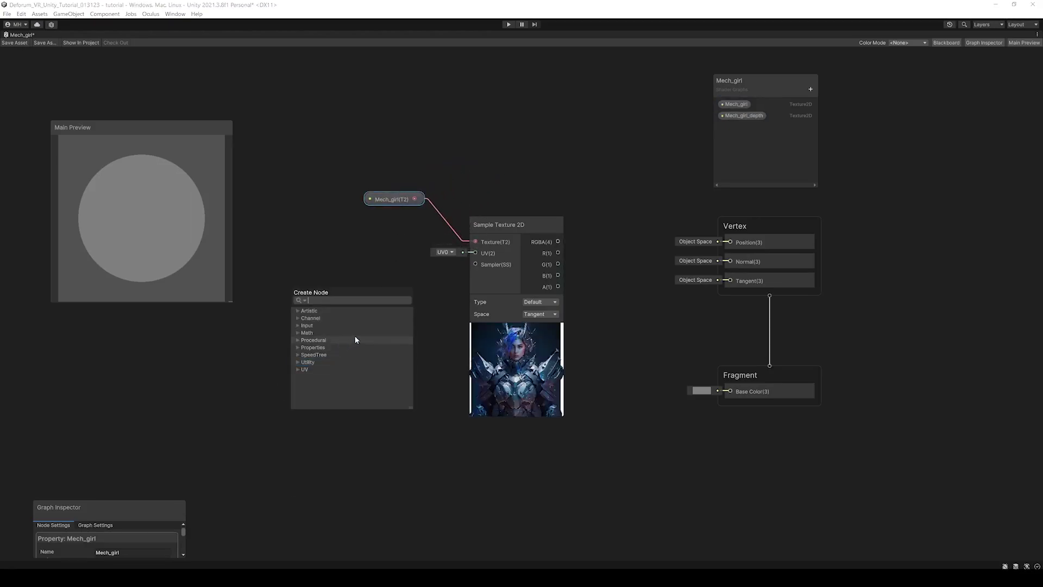
type("par")
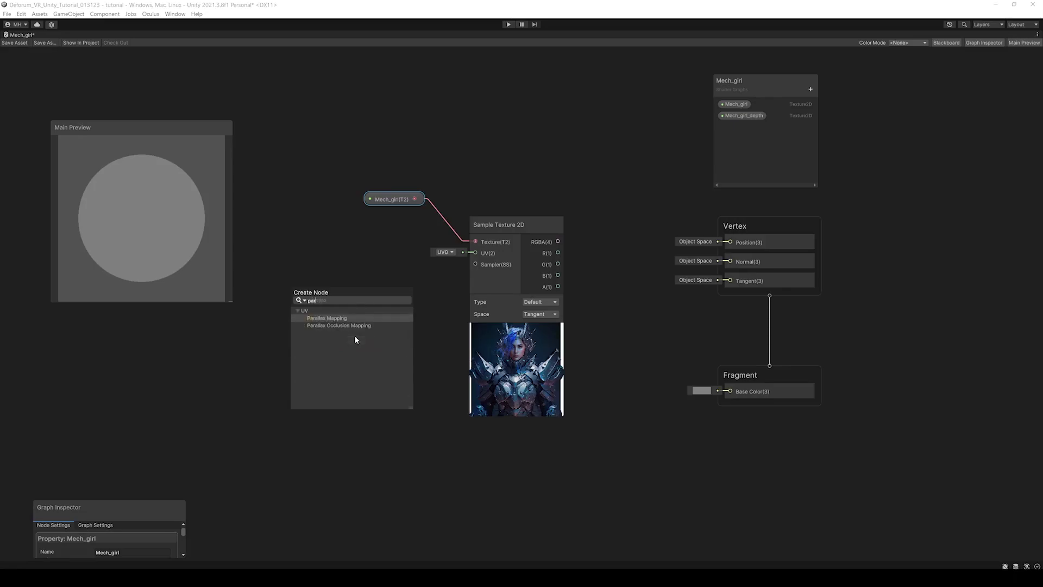
left_click(329, 325)
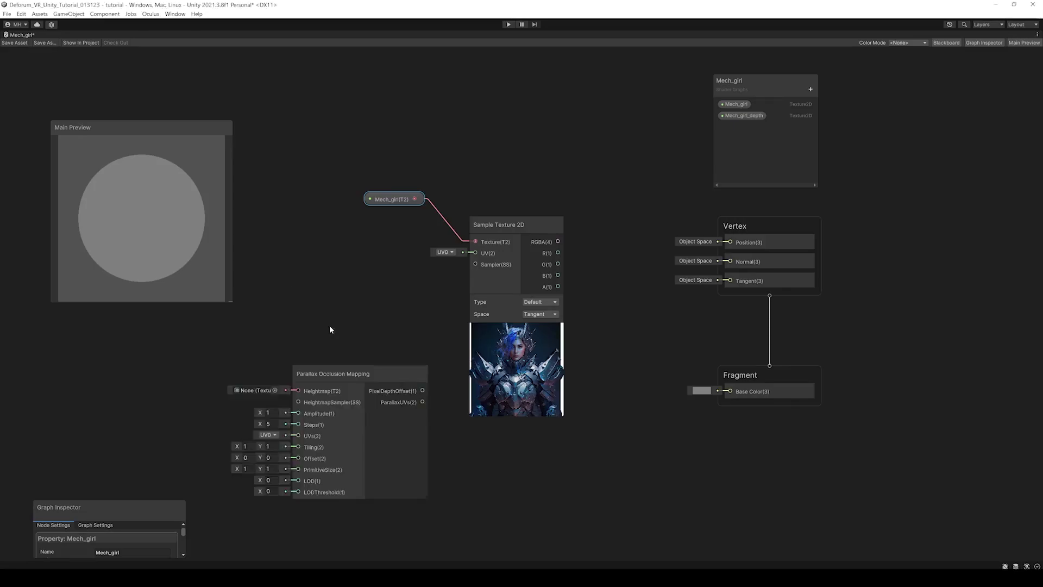
left_click_drag(338, 373, 326, 322)
left_click_drag(197, 130, 172, 107)
Step: Connect Mech_girl_depth to the parallax node's Heightmap and its ParallaxUVs output to the Sample Texture 2D's UV, spacing the nodes apart
left_click_drag(744, 118, 289, 336)
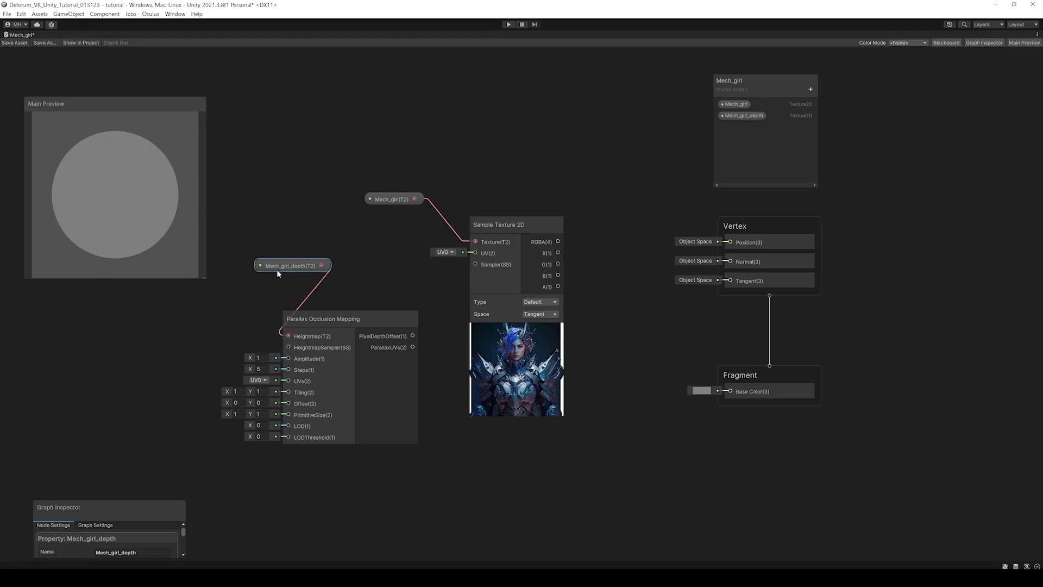
left_click_drag(285, 267, 173, 319)
left_click_drag(534, 220, 573, 261)
mouse_move(372, 317)
left_mouse_down()
mouse_move(364, 304)
mouse_move(355, 321)
left_mouse_up()
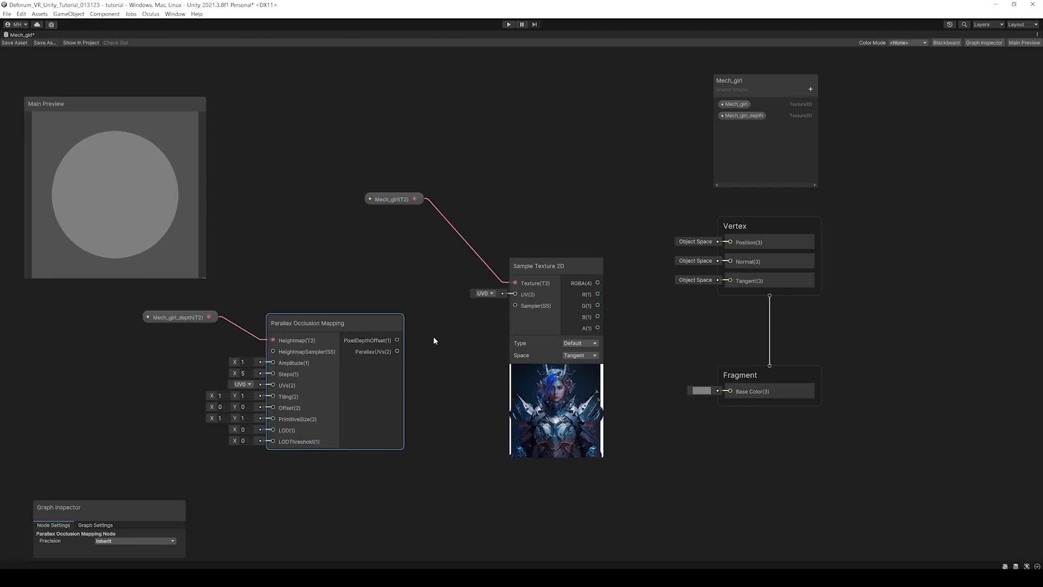
left_click_drag(397, 351, 516, 294)
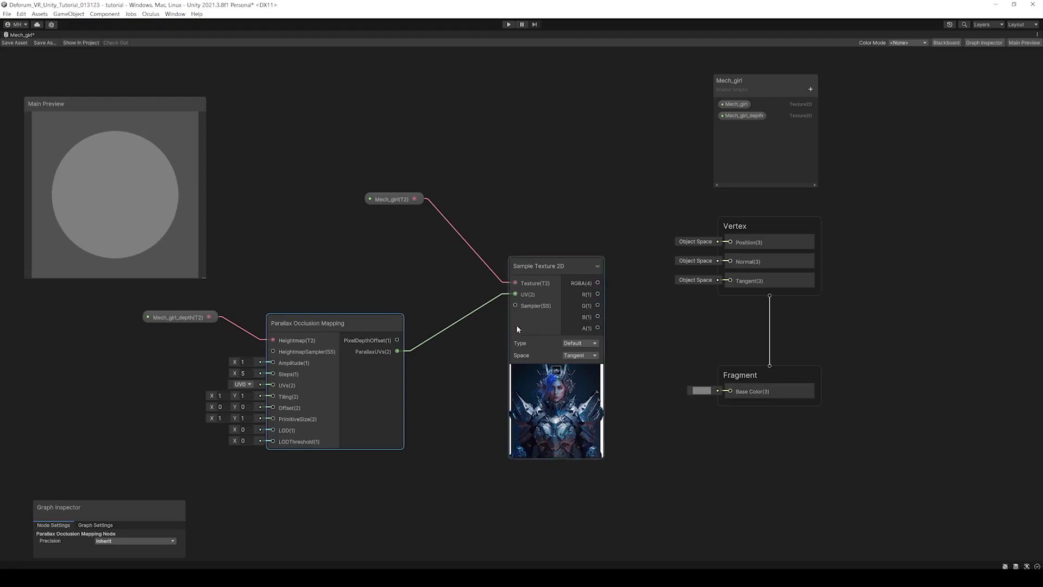
Step: Add Alpha and Ambient Occlusion blocks to the Fragment stack
right_click(787, 371)
left_click(800, 376)
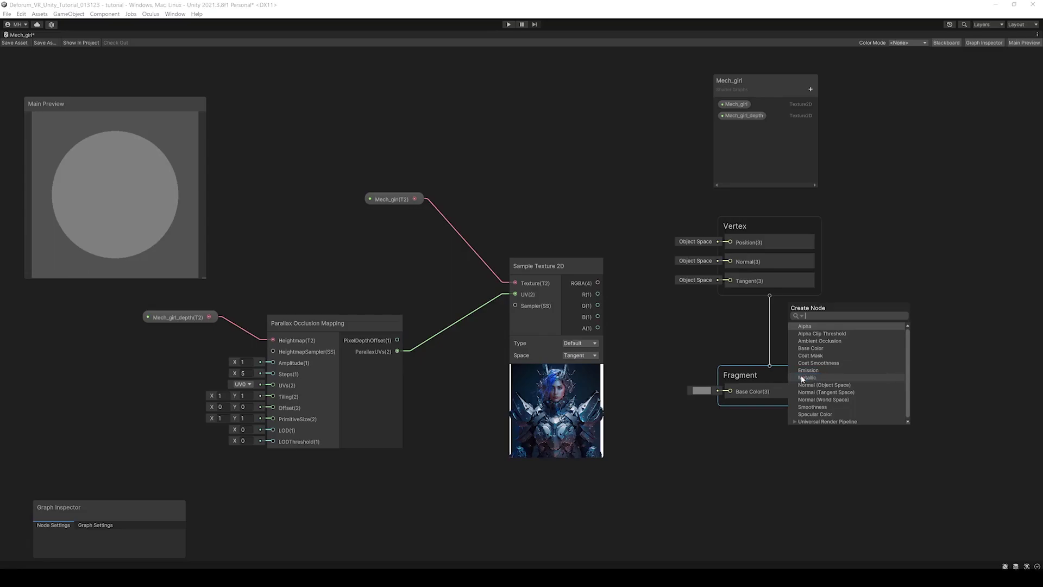
left_click(818, 327)
right_click(787, 372)
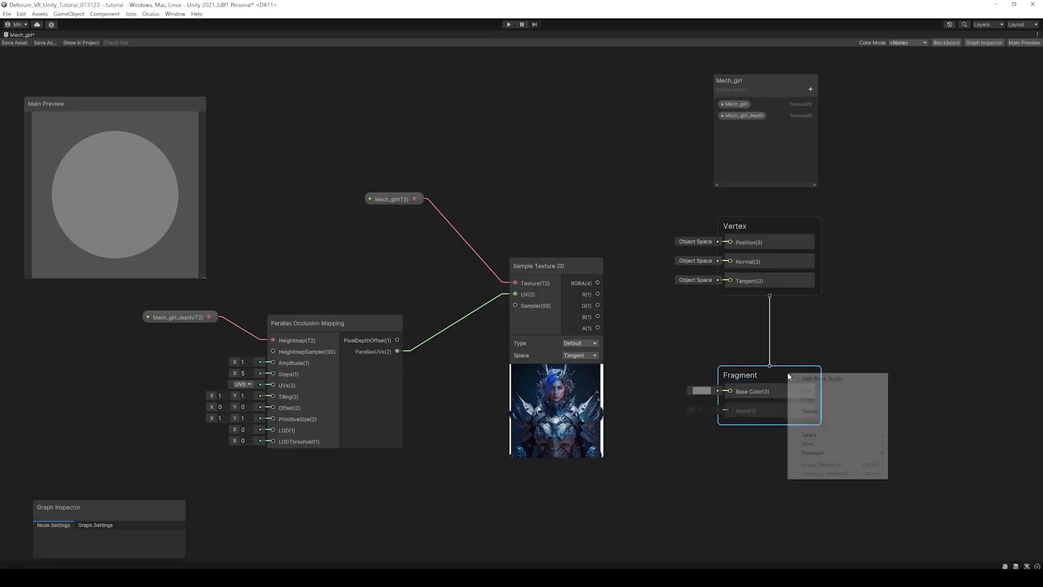
left_click(798, 379)
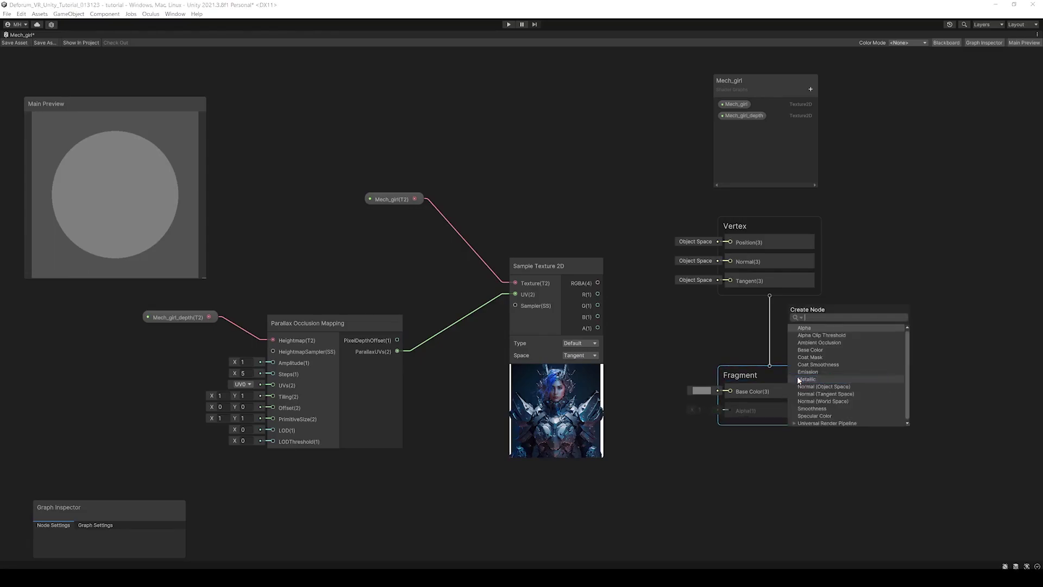
left_click(818, 342)
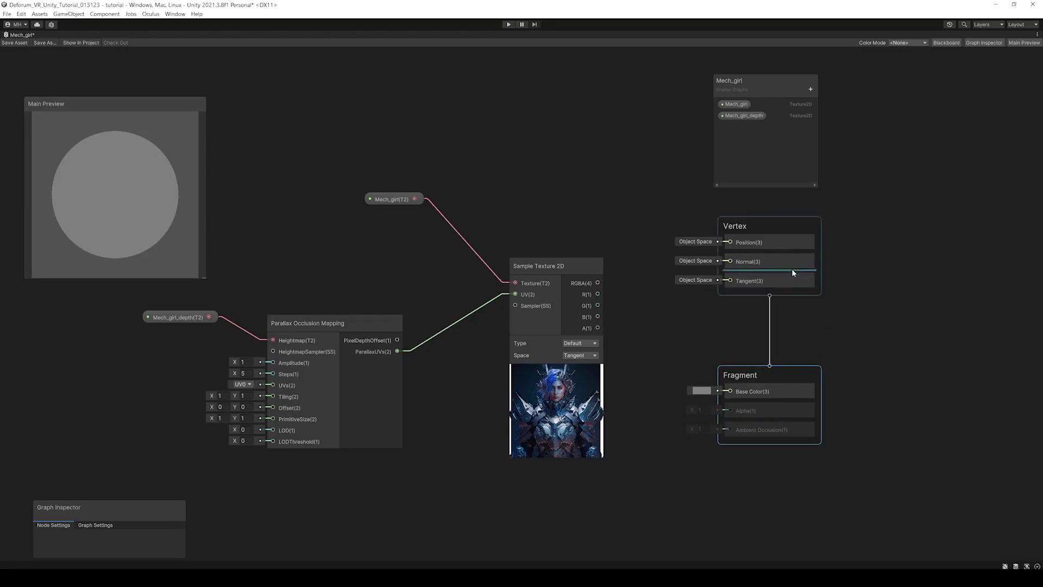
Step: Connect the Sample Texture 2D's A output to the Fragment's Alpha and its RGBA output to Base Color
left_click_drag(565, 266, 564, 257)
left_click_drag(597, 318, 730, 408)
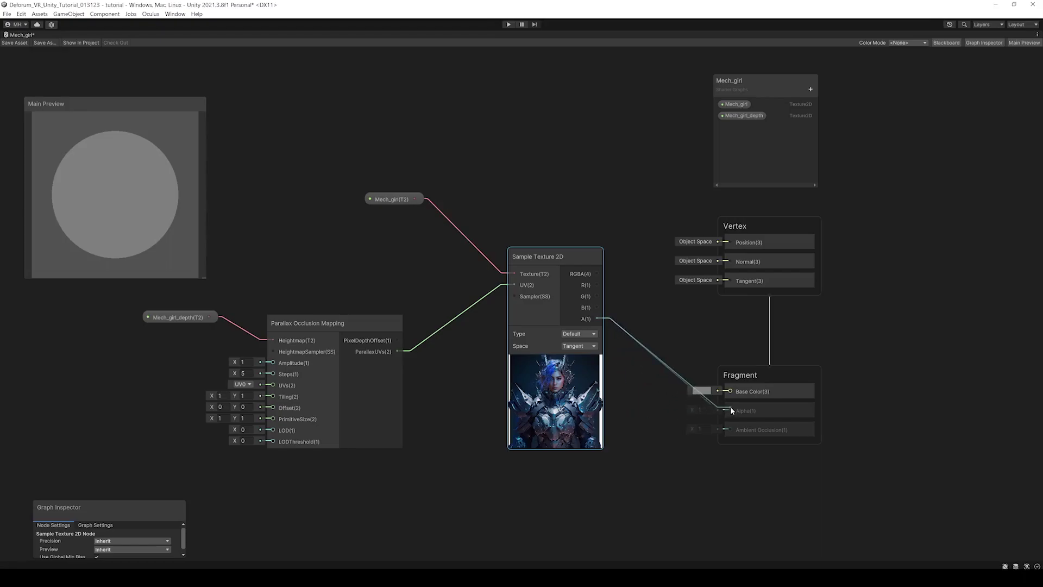
left_click_drag(559, 254, 732, 390)
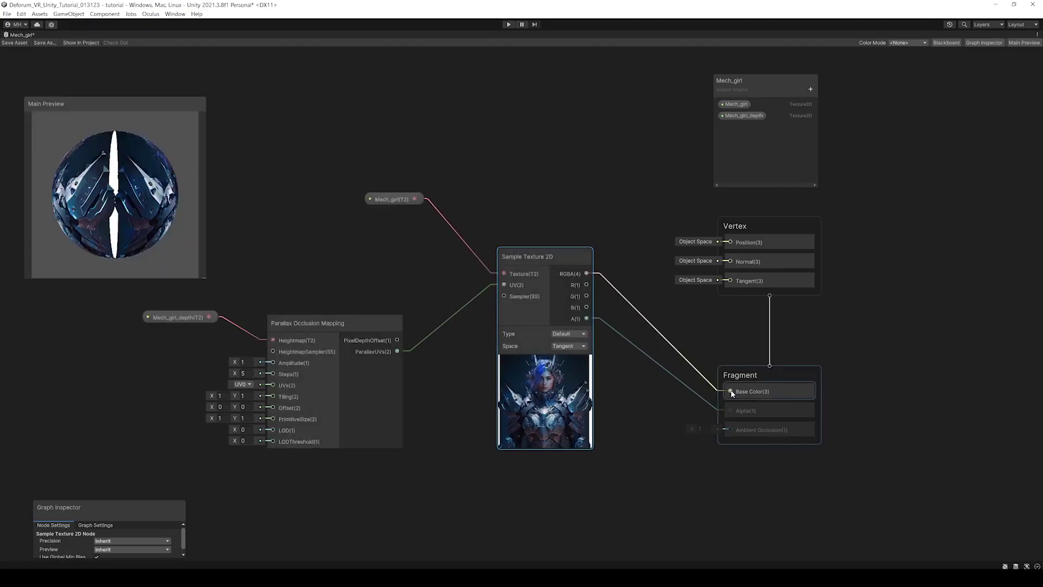
Step: Change the main preview mesh to Cube and rotate it so the picture faces the front
right_click(112, 127)
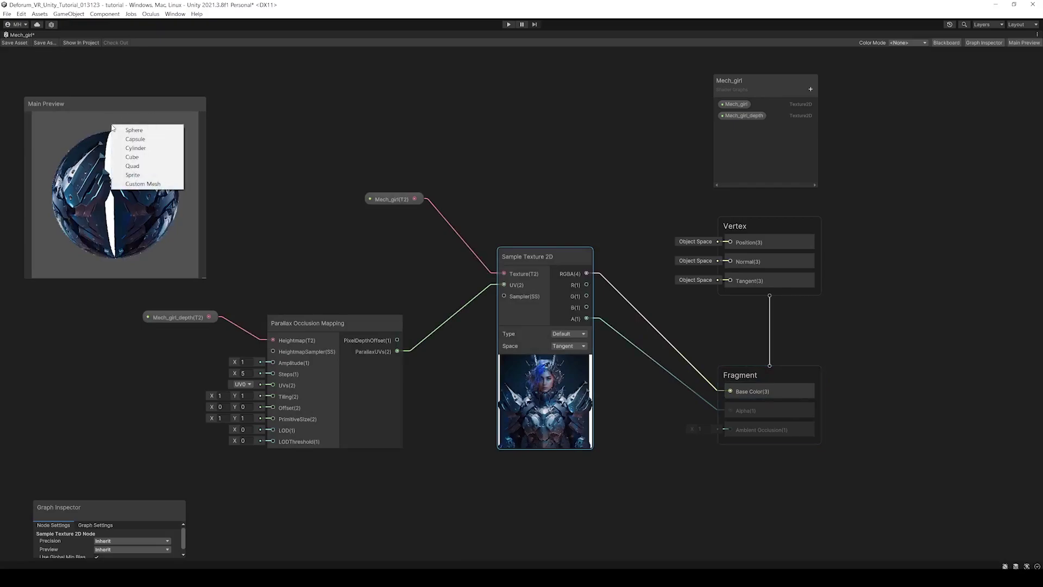
left_click(142, 157)
left_click_drag(142, 155, 123, 174)
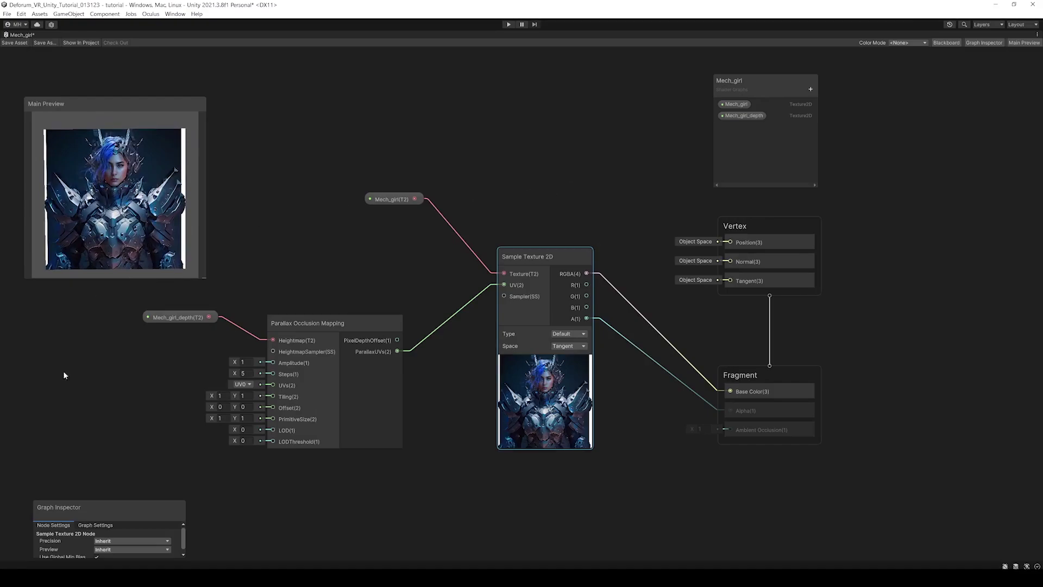
Step: Set the graph's Surface Type to Transparent in the graph settings and check the result by rotating the preview
left_click_drag(130, 497, 110, 358)
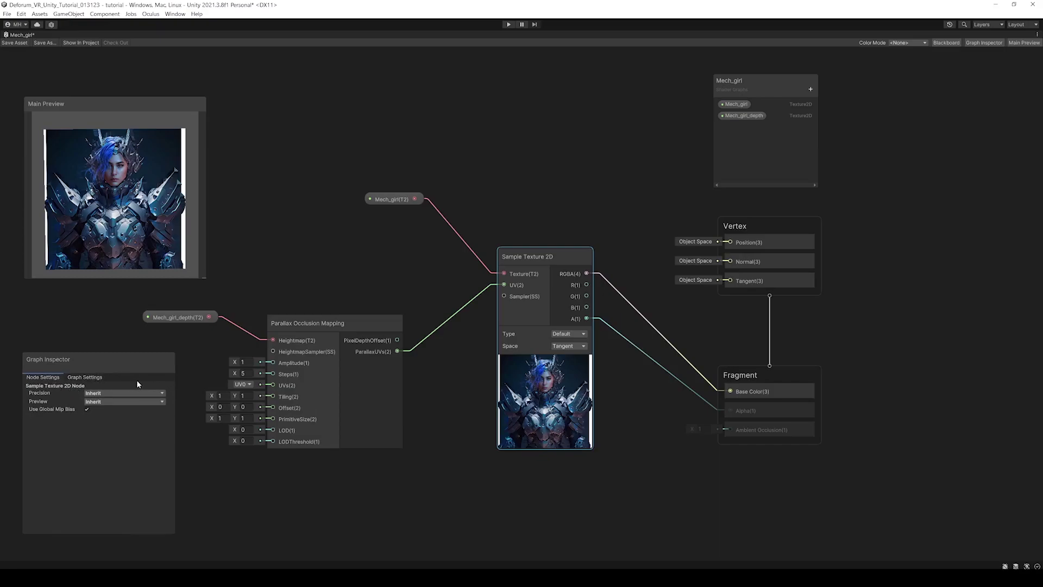
left_click(87, 377)
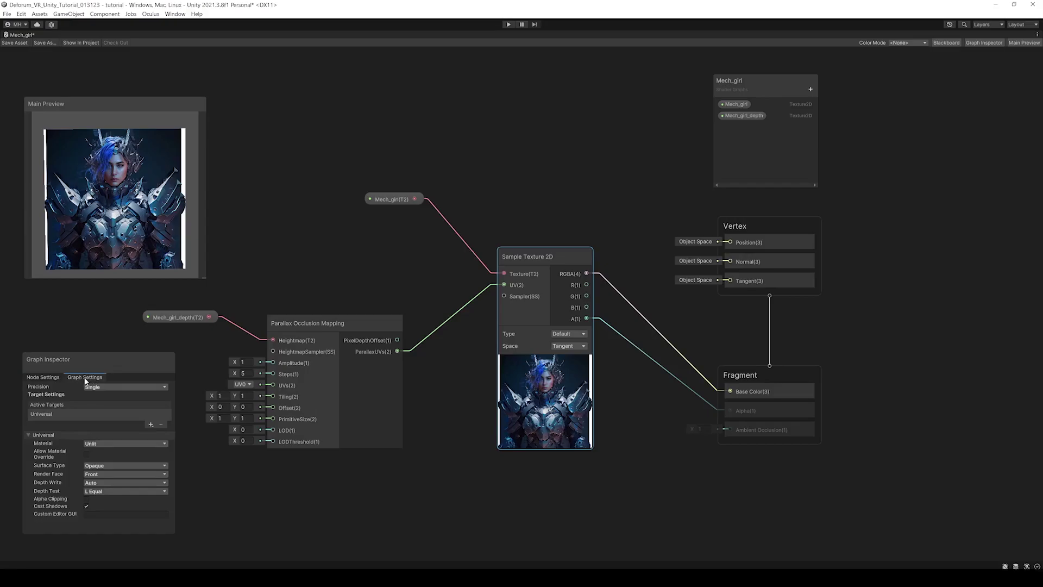
left_click(117, 464)
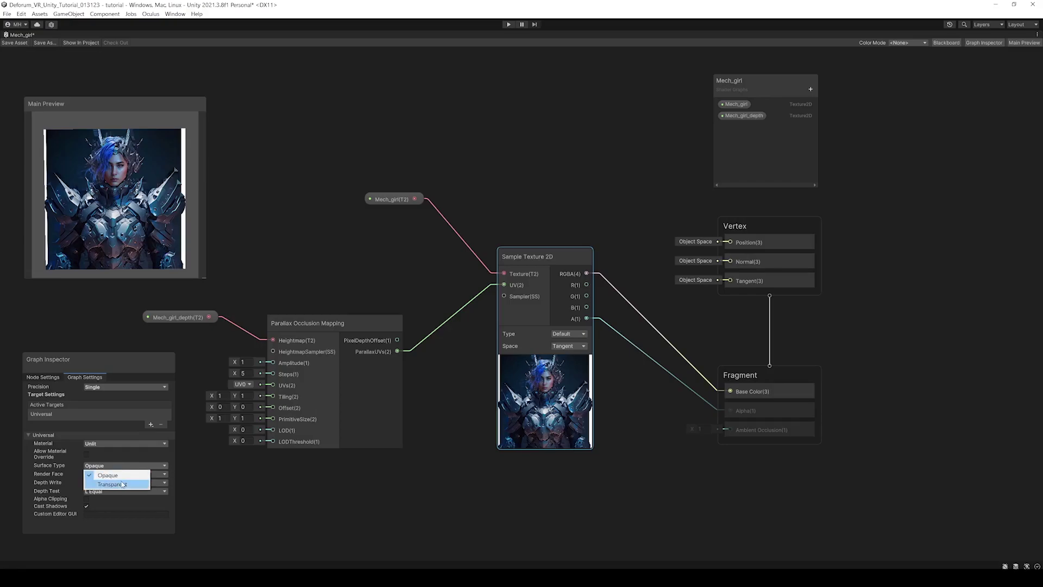
left_click(122, 483)
left_click_drag(113, 230, 132, 196)
Step: Add an Ambient Occlusion block to the Fragment stack again and connect the parallax node's PixelDepthOffset output to it
left_click_drag(796, 372, 804, 377)
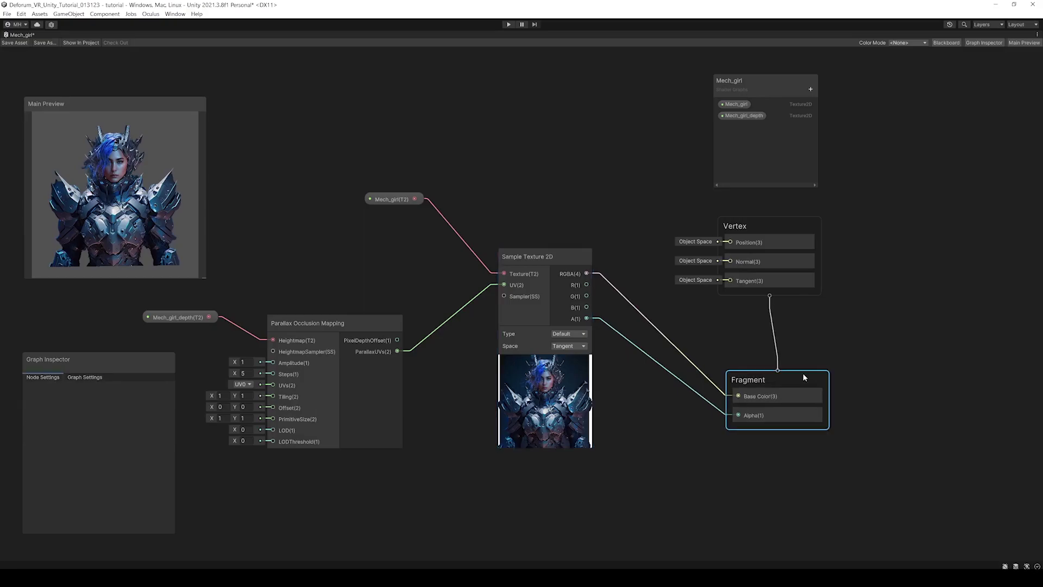
right_click(803, 373)
left_click(820, 377)
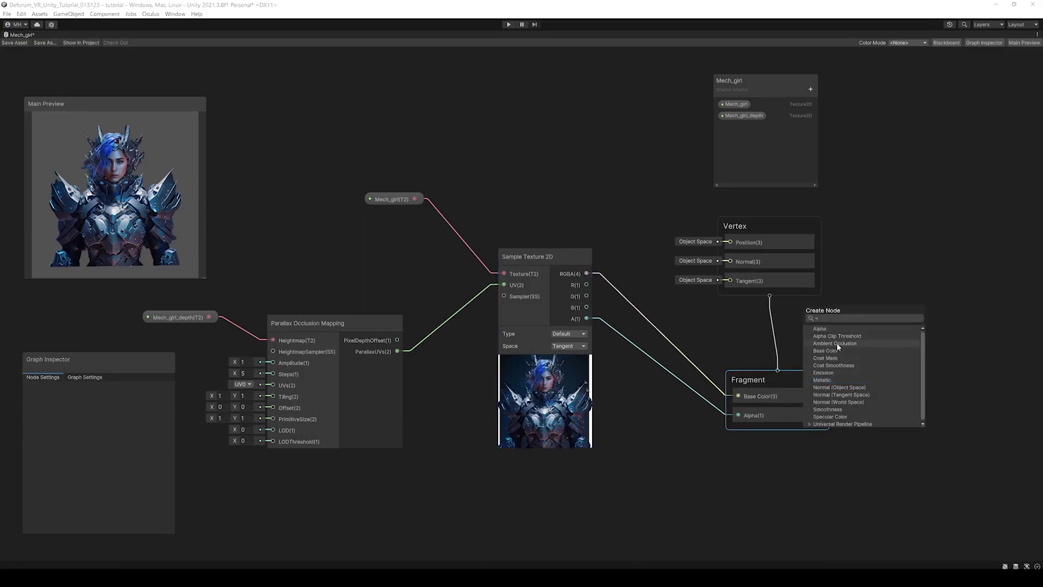
left_click(845, 344)
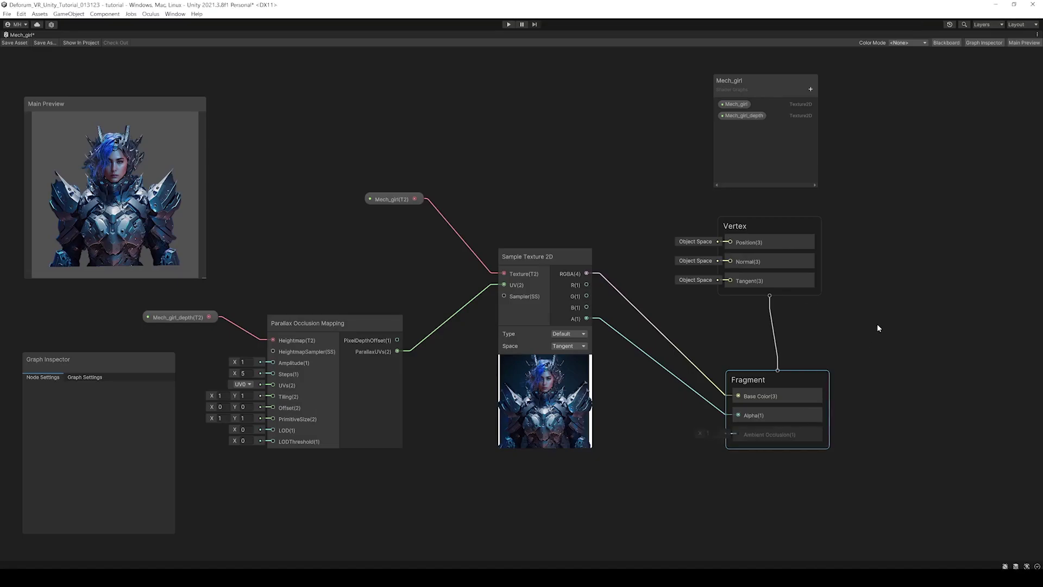
left_click_drag(397, 340, 738, 434)
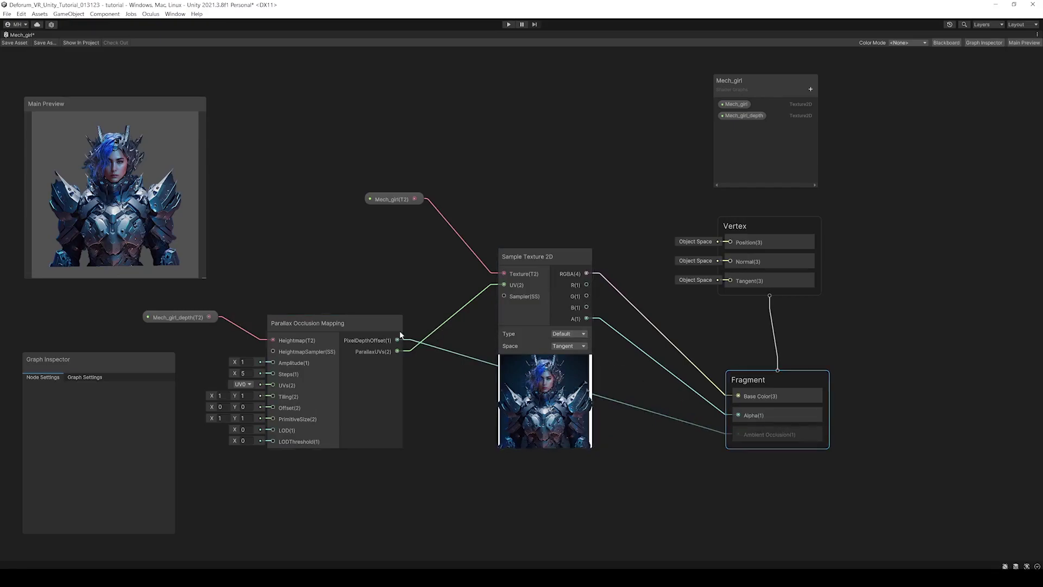
Step: Move the Parallax Occlusion Mapping node slightly up and bring the main preview closer to it
left_click(362, 318)
left_click_drag(362, 317, 369, 294)
scroll(477, 258, "up", 2)
middle_click_drag(477, 258, 529, 205)
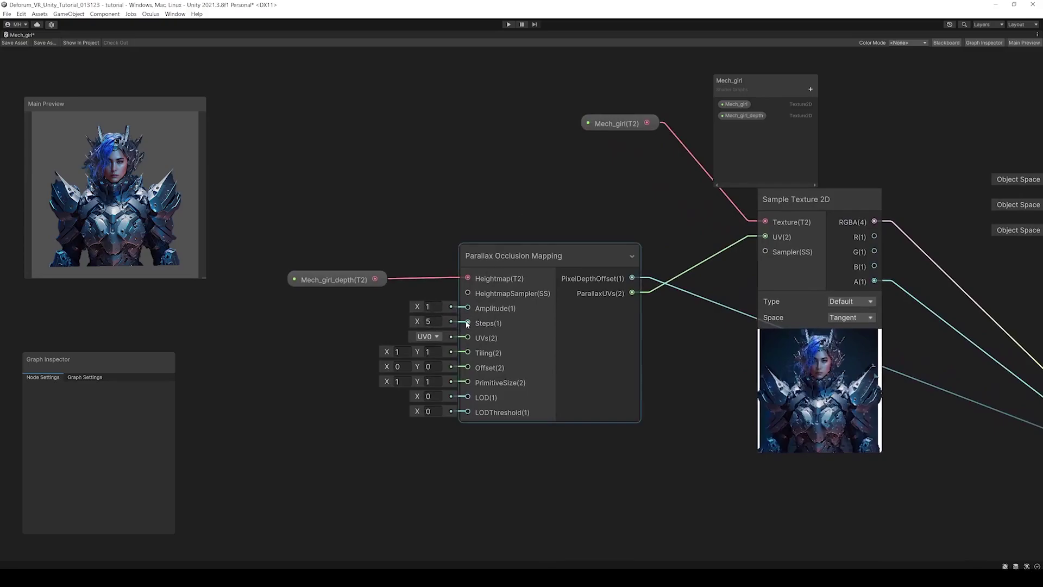
left_click_drag(151, 103, 262, 90)
left_click_drag(252, 177, 171, 191)
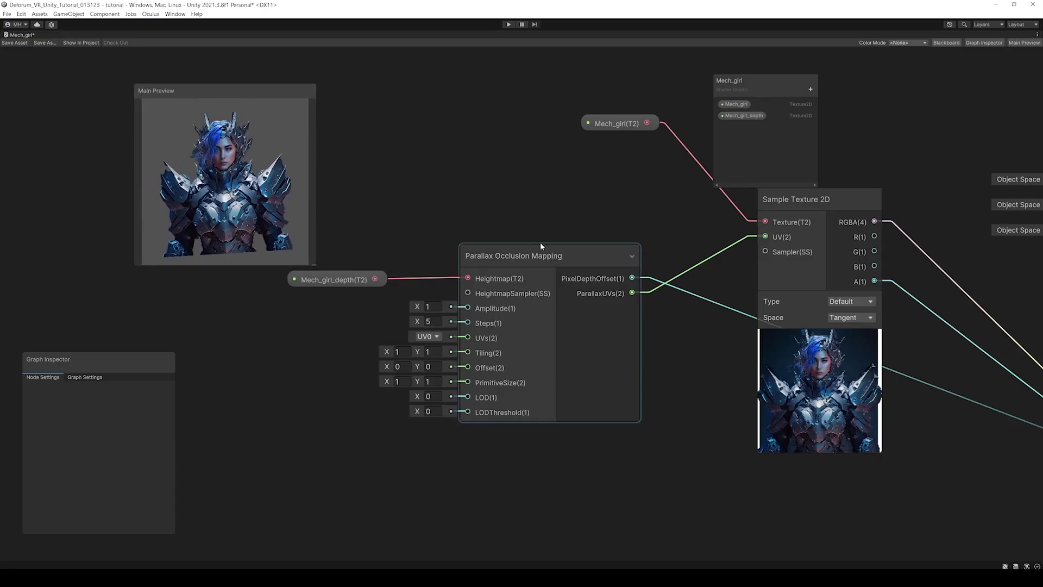
Step: Raise the Parallax Occlusion Mapping node's Amplitude to about 82.5, rotating the main preview to judge the depth effect
left_click_drag(419, 309, 539, 309)
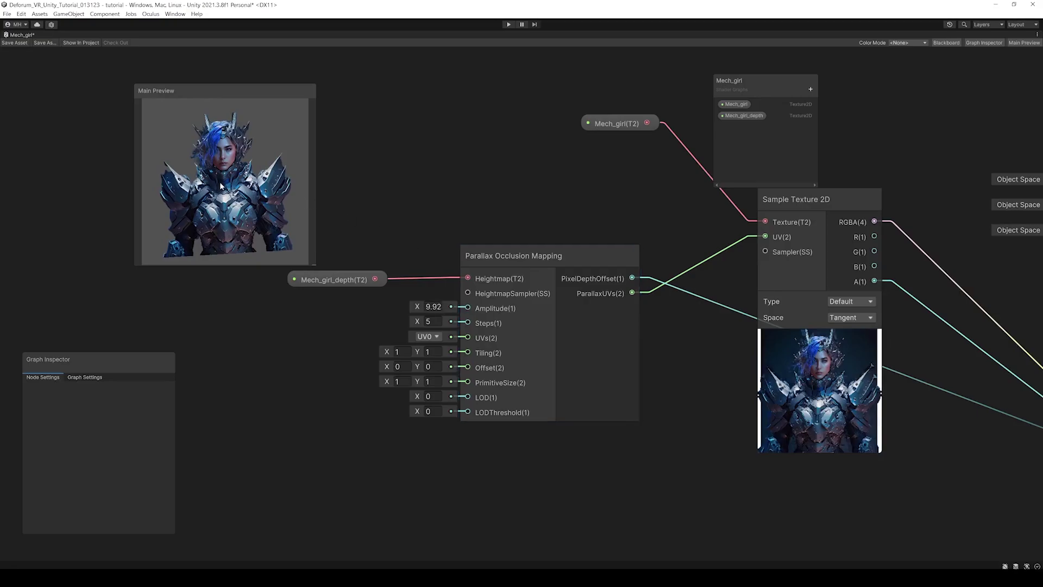
left_click_drag(220, 181, 239, 183)
left_click_drag(417, 307, 573, 302)
left_click_drag(257, 228, 214, 208)
left_click_drag(215, 208, 244, 202)
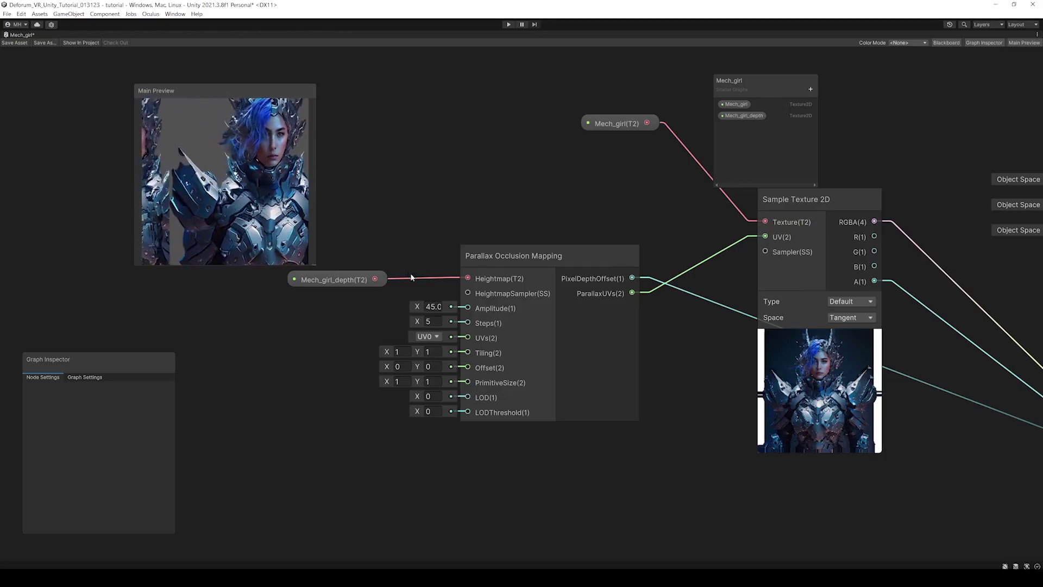
left_click_drag(417, 308, 436, 308)
left_click_drag(288, 196, 228, 203)
left_click_drag(420, 307, 429, 308)
left_click_drag(278, 195, 253, 196)
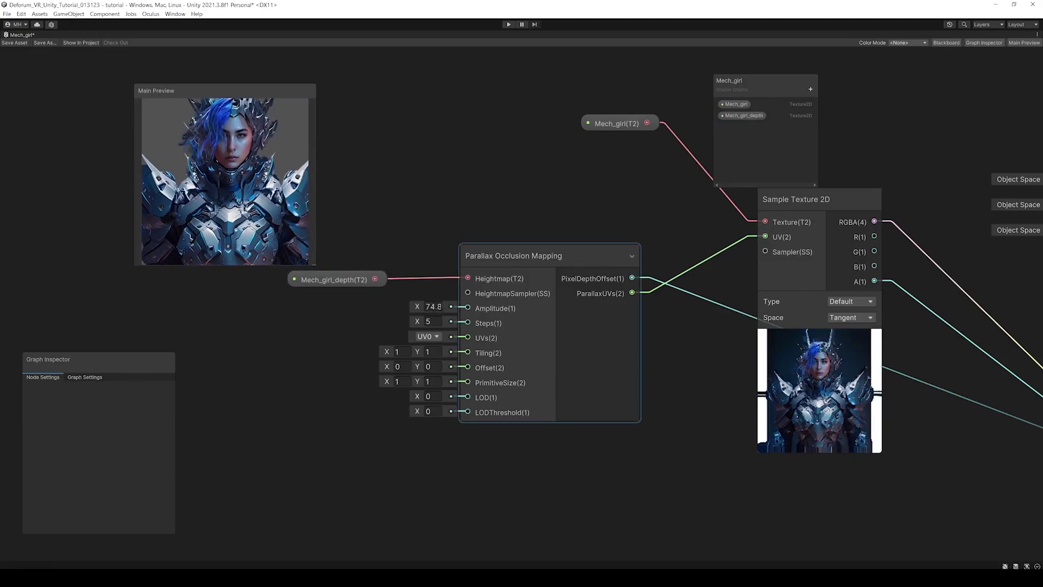
left_click_drag(420, 308, 432, 308)
mouse_move(234, 183)
left_mouse_down()
mouse_move(226, 165)
mouse_move(268, 170)
mouse_move(248, 178)
left_mouse_up()
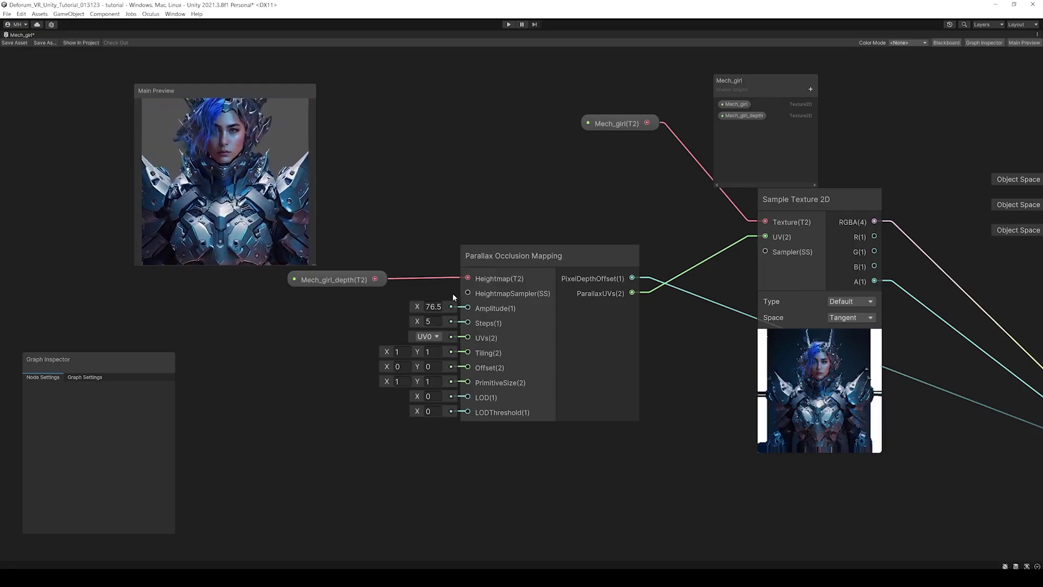
left_click_drag(418, 308, 426, 307)
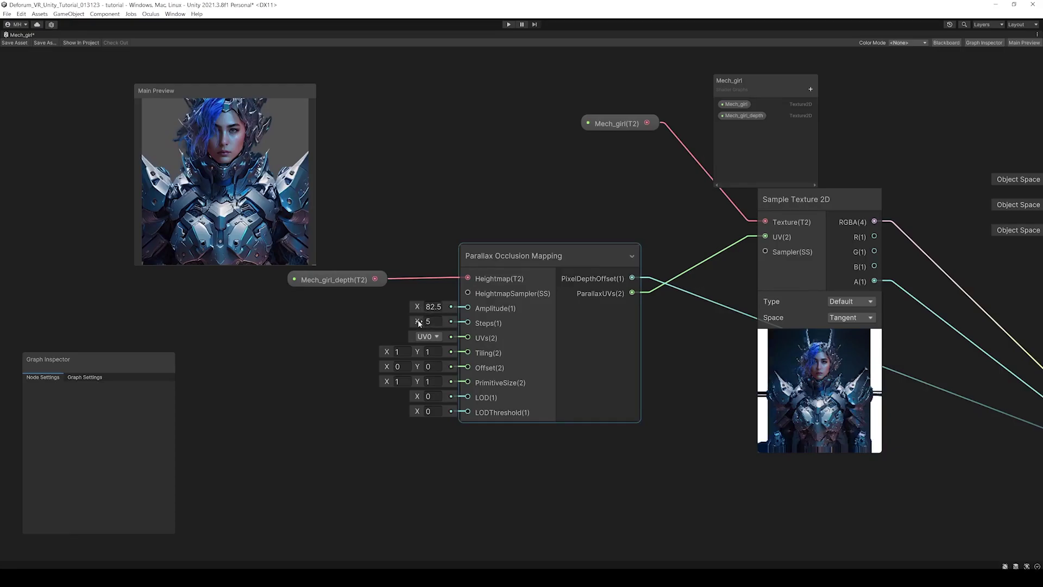
Step: Raise the Parallax Occlusion Mapping node's Steps to about 114 and check the result by rotating the main preview
left_click_drag(418, 322, 495, 325)
left_click_drag(599, 326, 677, 318)
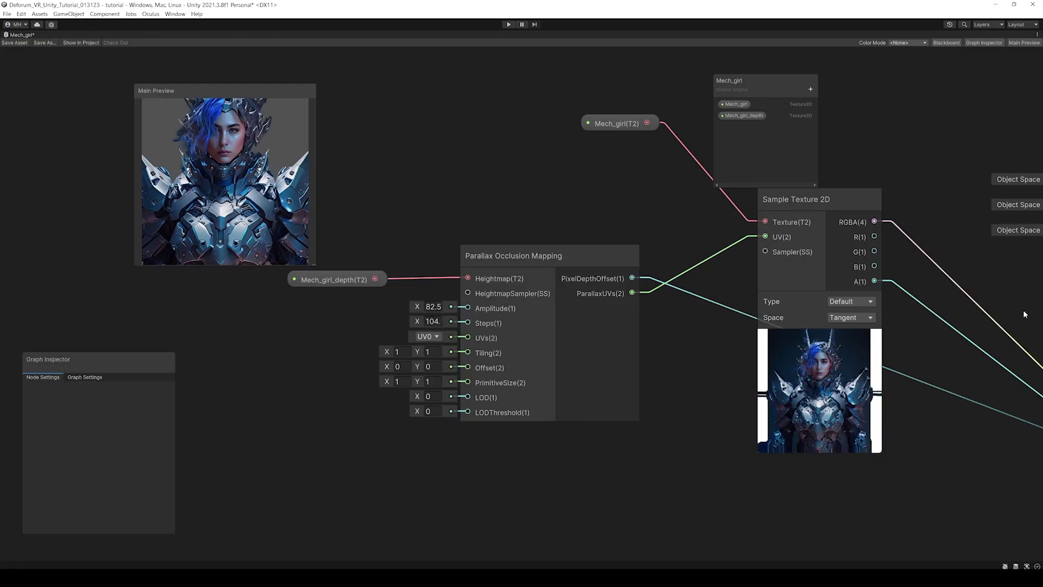
left_click_drag(144, 205, 218, 226)
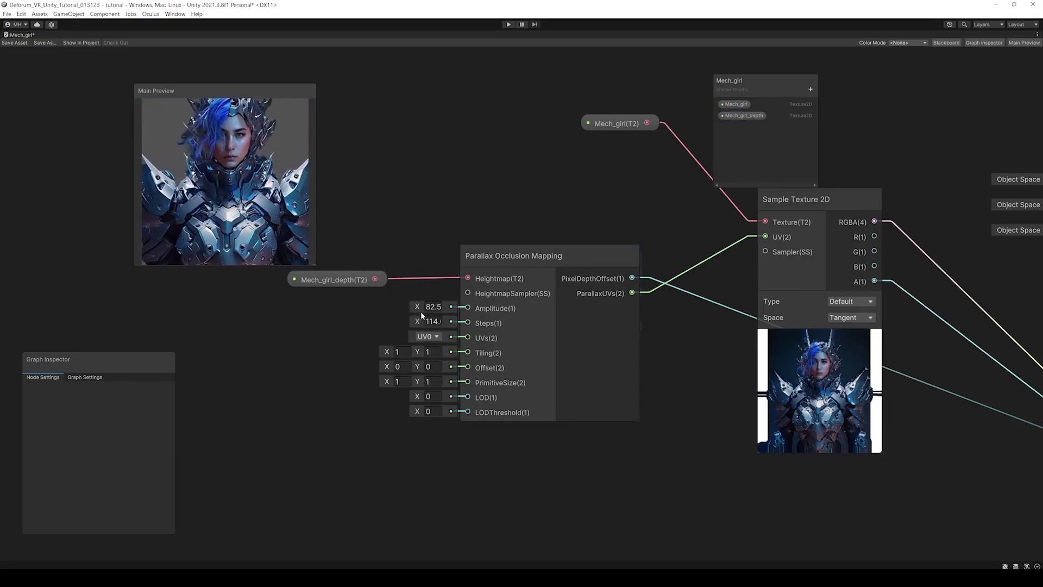
Step: Fine-tune the Parallax Occlusion Mapping node's Amplitude to about 92.8, rotating the main preview to judge the depth effect
left_click_drag(417, 307, 430, 308)
left_click_drag(255, 184, 234, 175)
left_click_drag(417, 308, 412, 307)
left_click_drag(269, 206, 254, 201)
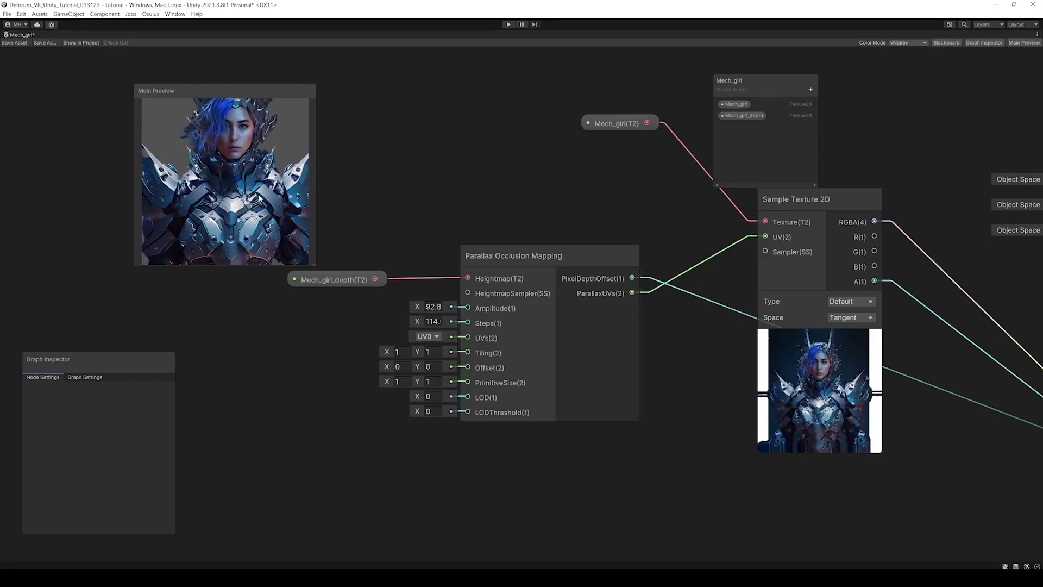
Step: Save the Mech_girl shader graph, restore its maximized window to the normal layout and switch to the Scene view
left_click(20, 43)
left_click(1037, 36)
left_click(986, 47)
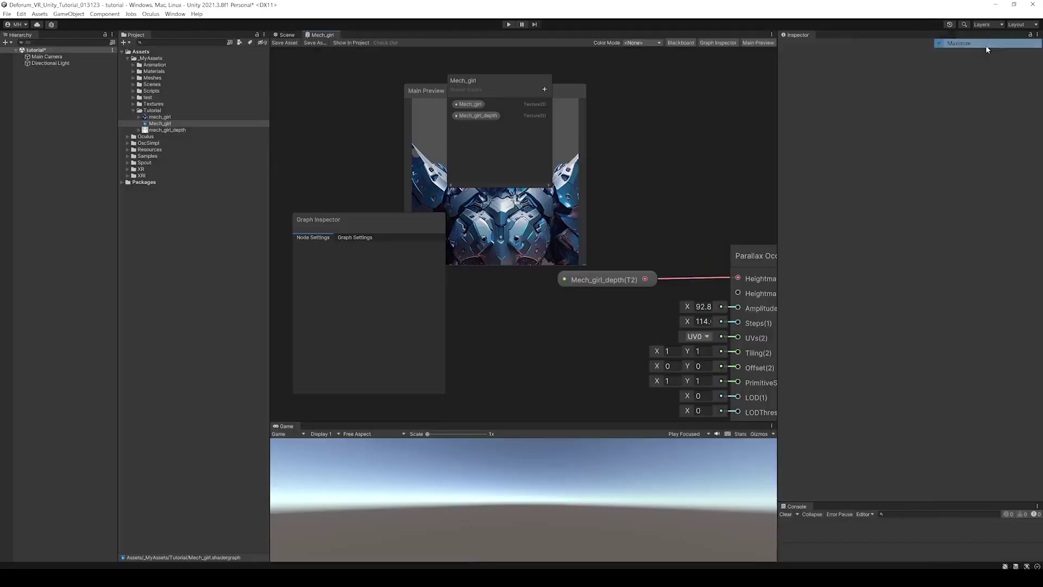
left_click(284, 35)
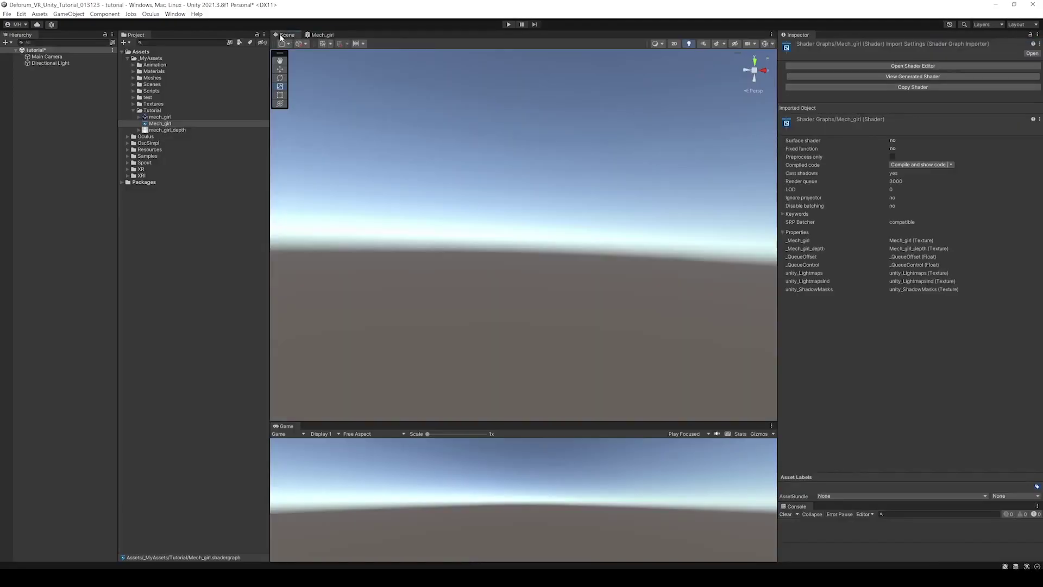
Step: Add a 3D Quad object to the tutorial scene
left_click(28, 90)
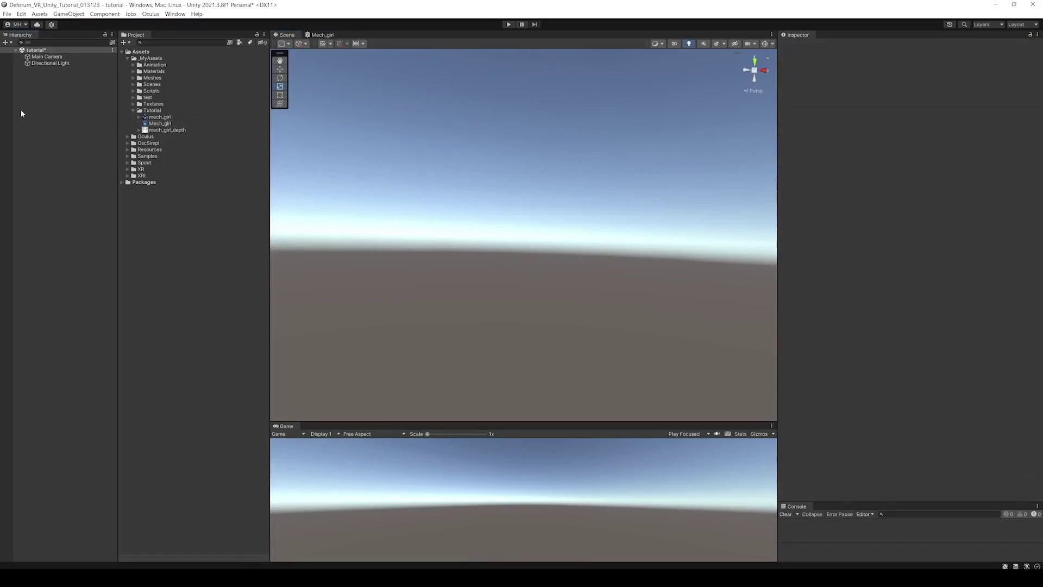
right_click(21, 111)
mouse_move(64, 218)
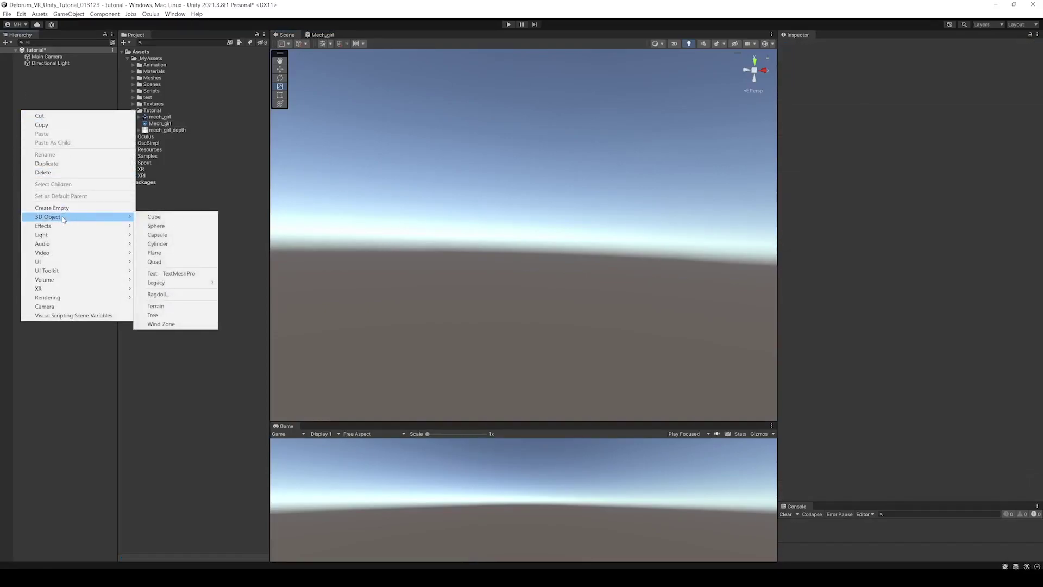
left_click(169, 262)
left_click(71, 156)
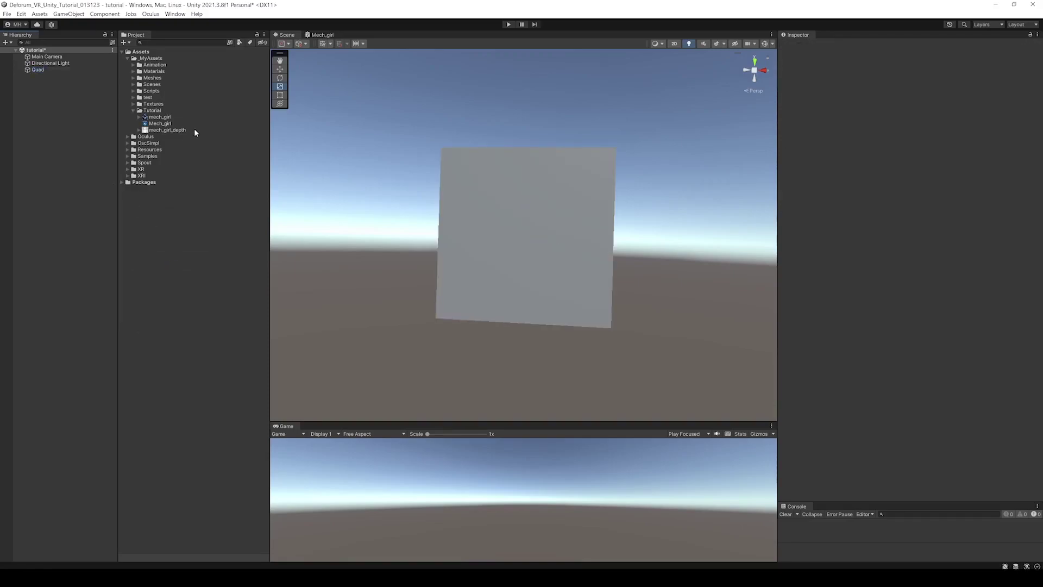
Step: Create a material from the Mech_girl shader graph with its default name and apply it to the quad in the scene
left_click(156, 124)
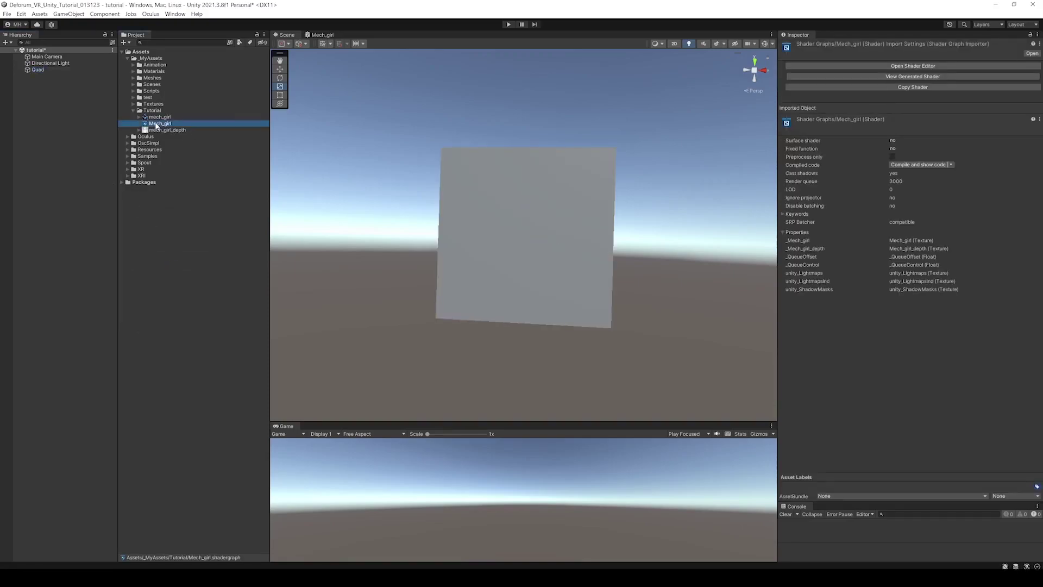
right_click(155, 125)
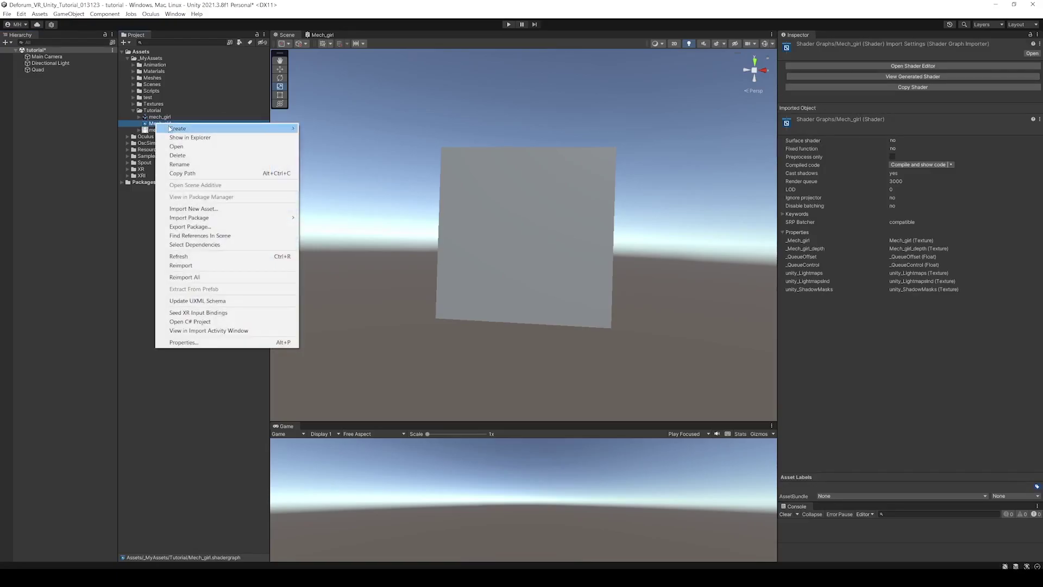
mouse_move(170, 129)
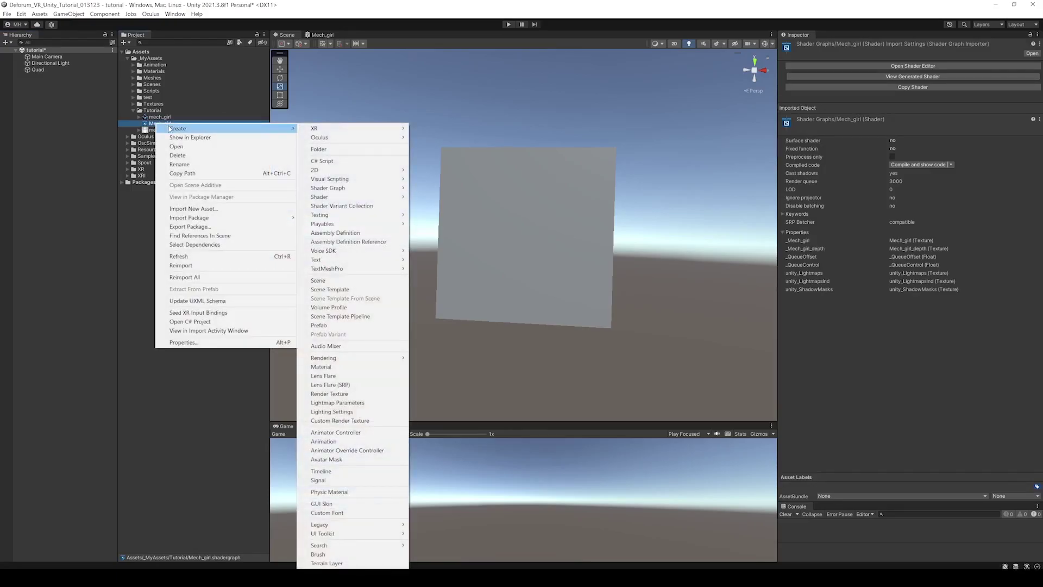
left_click(326, 366)
key("Return")
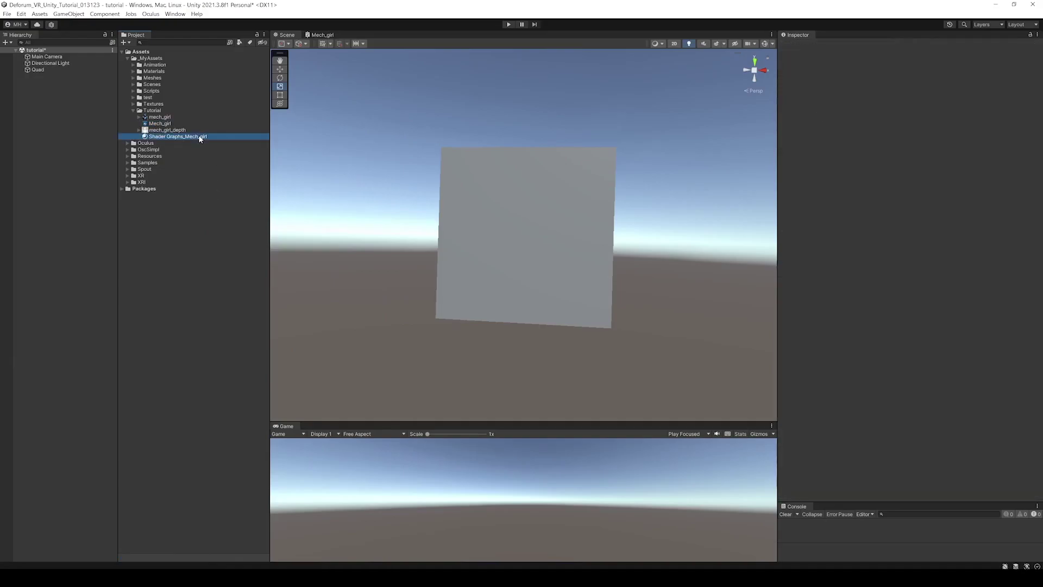
left_click_drag(200, 137, 558, 239)
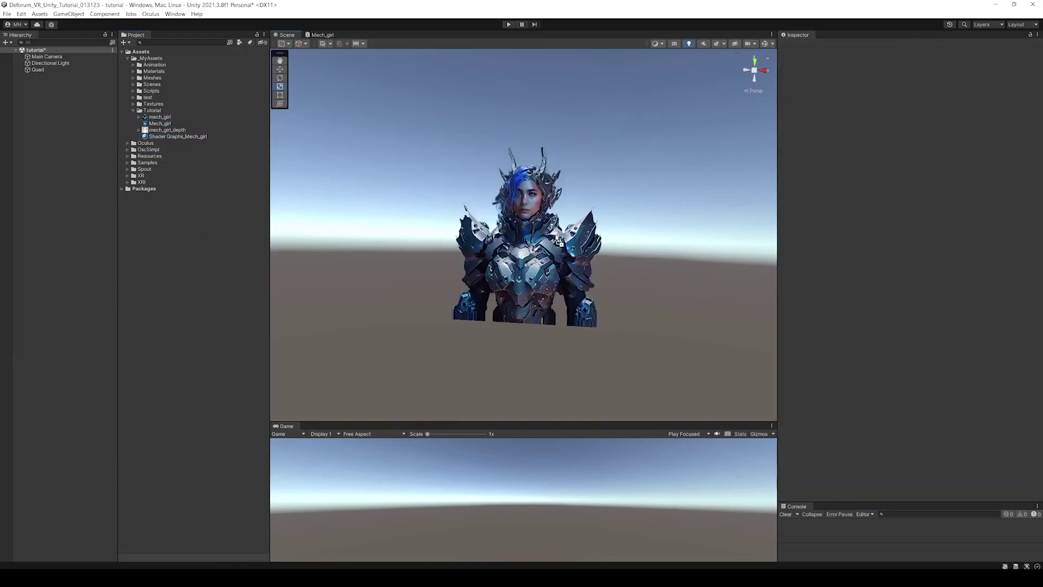
Step: Scale the quad uniformly to about 1.37 and inspect its parallax depth from several angles and distances
left_click_drag(454, 224, 561, 245, "alt")
right_click_drag(561, 245, 510, 242, "alt")
left_click_drag(510, 242, 546, 182, "alt")
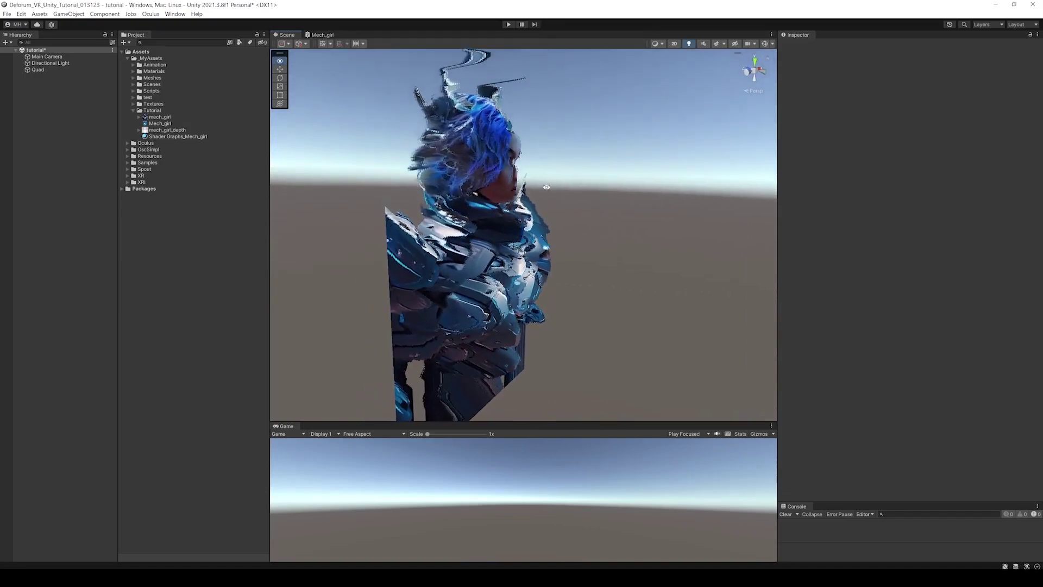
left_click_drag(561, 245, 530, 234, "alt")
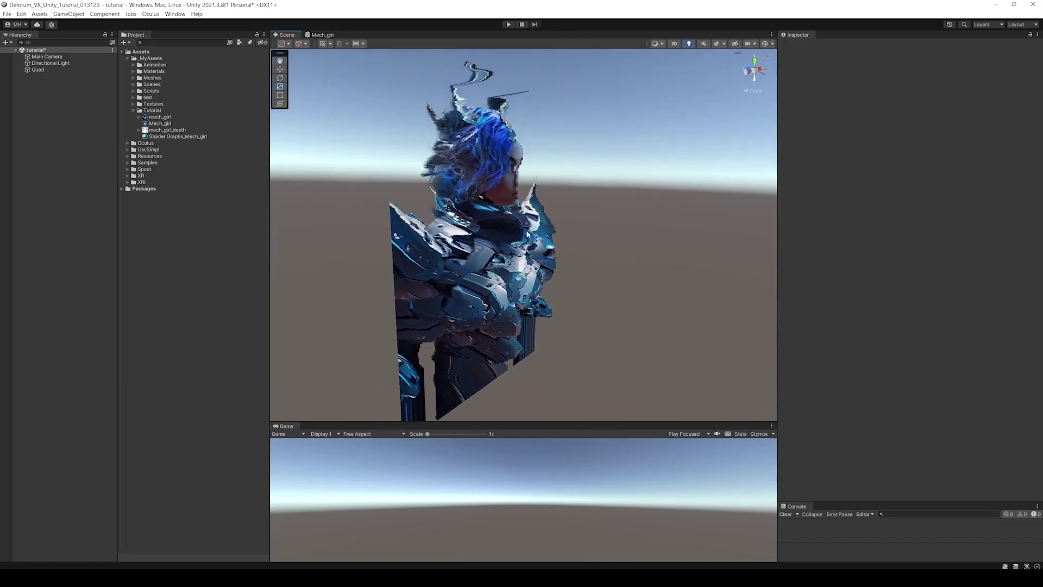
left_click(520, 235)
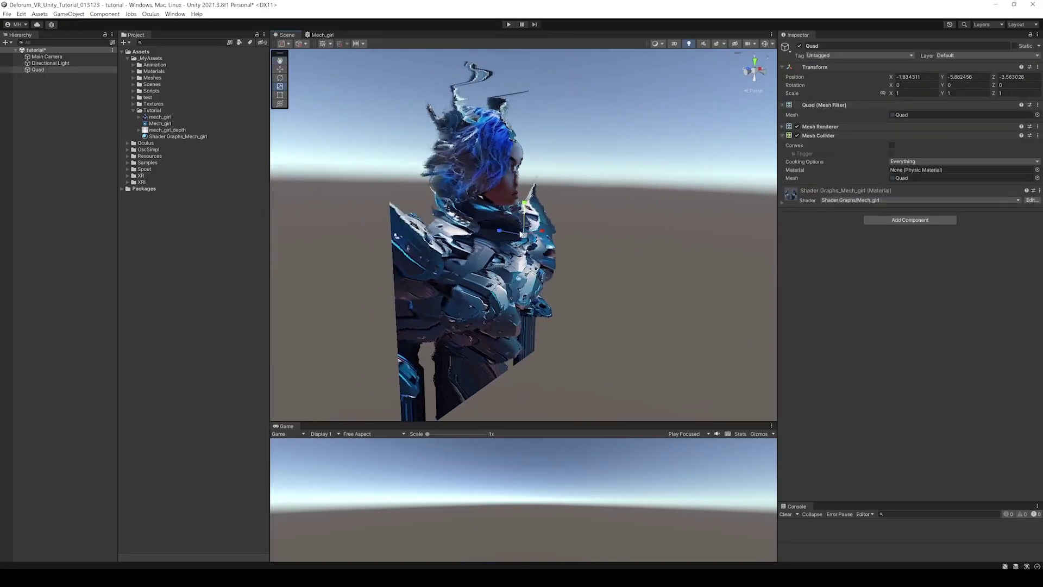
left_click_drag(524, 237, 424, 258)
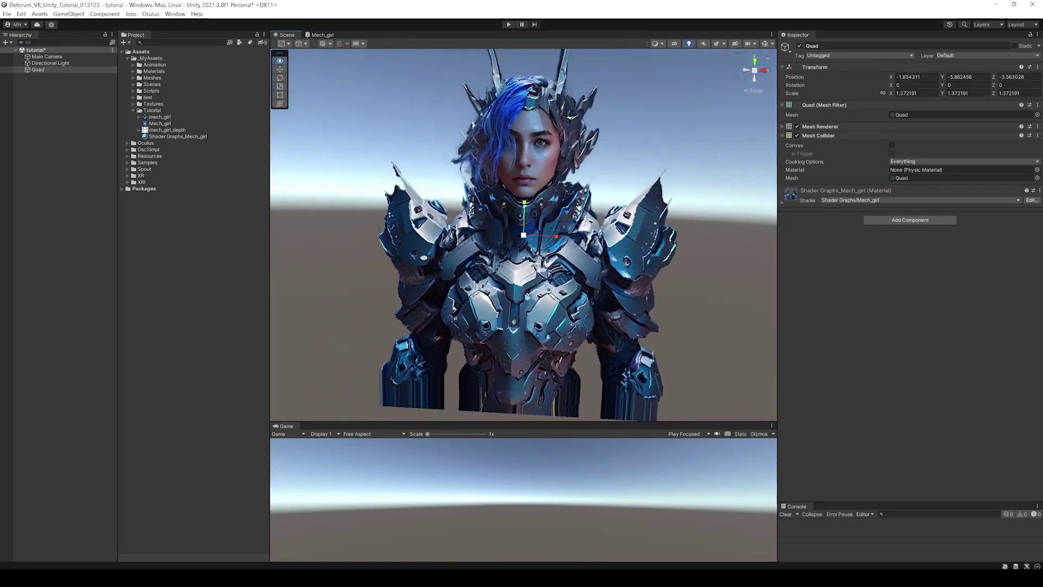
scroll(424, 257, "down", 5, "alt")
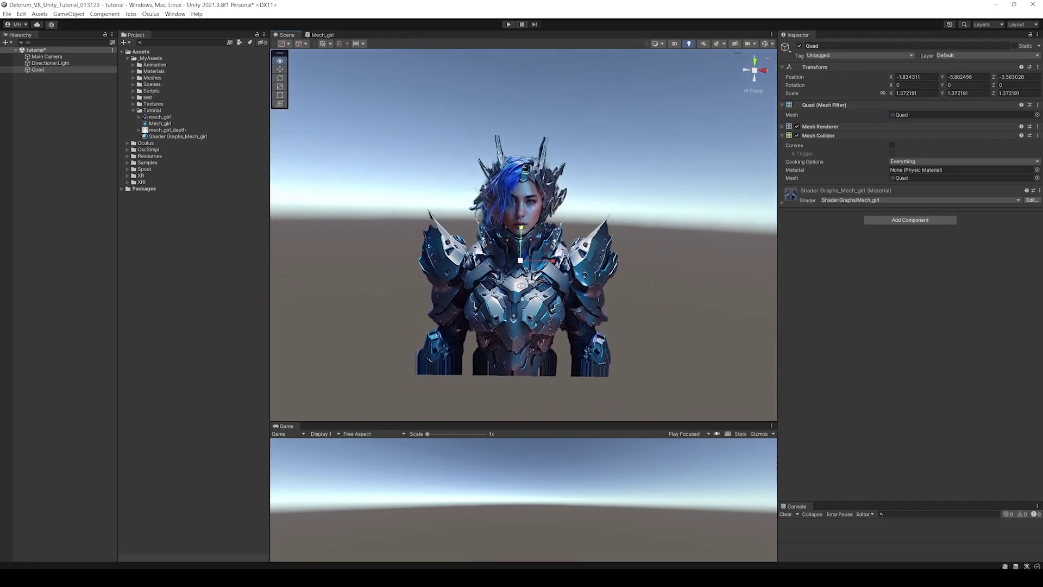
scroll(657, 269, "up", 3, "alt")
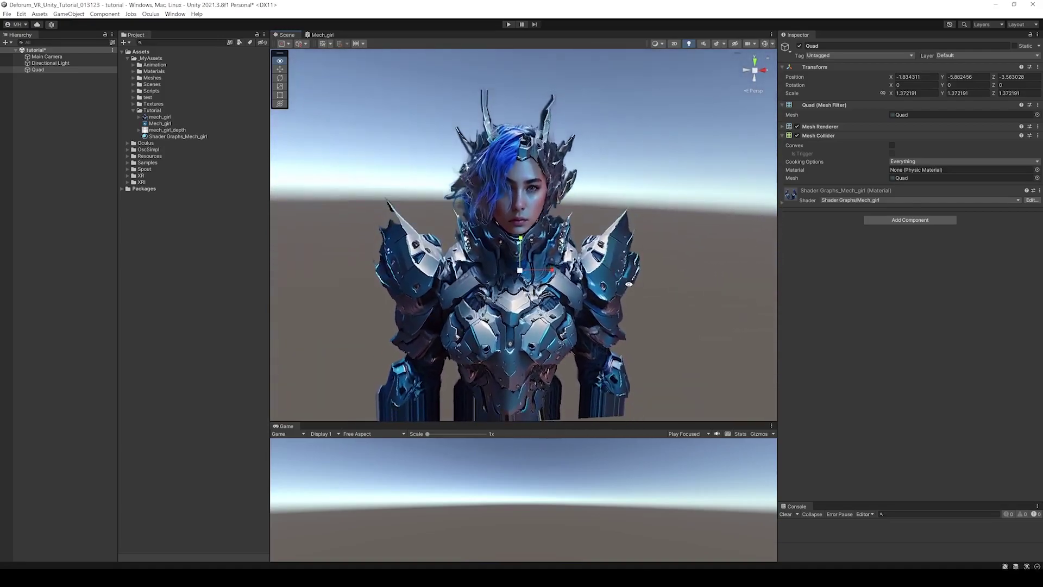
scroll(623, 286, "down", 2, "alt")
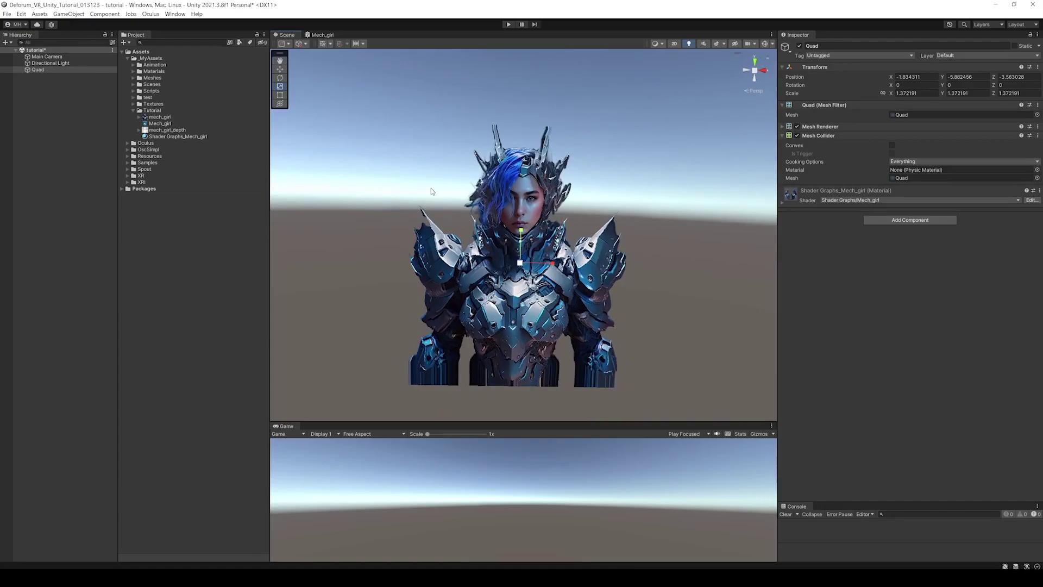
Step: Open New Scene 2 from the project's Scenes folder, saving the changes to the tutorial scene
left_click(227, 248)
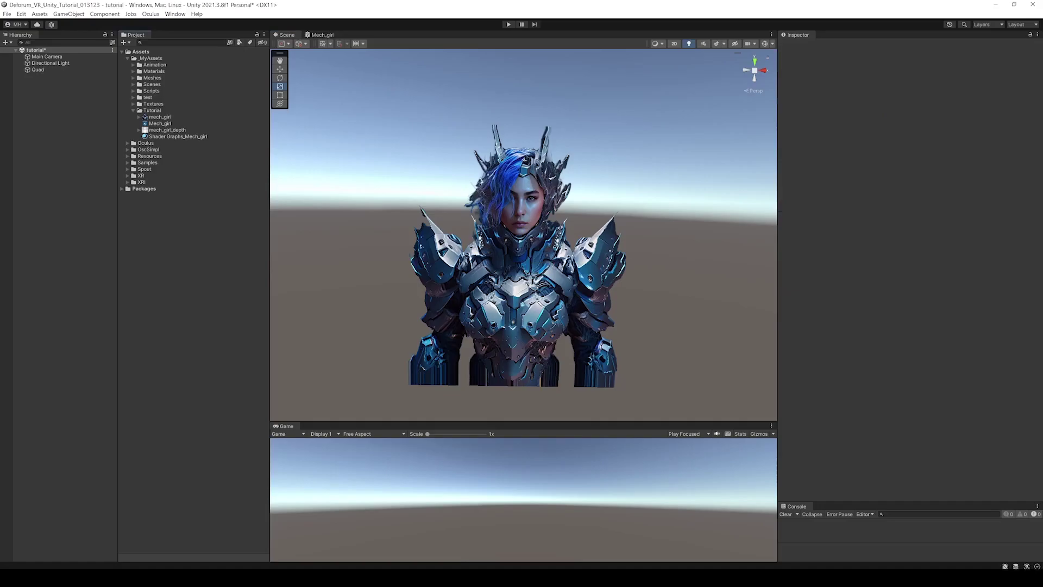
mouse_move(187, 577)
left_click(133, 85)
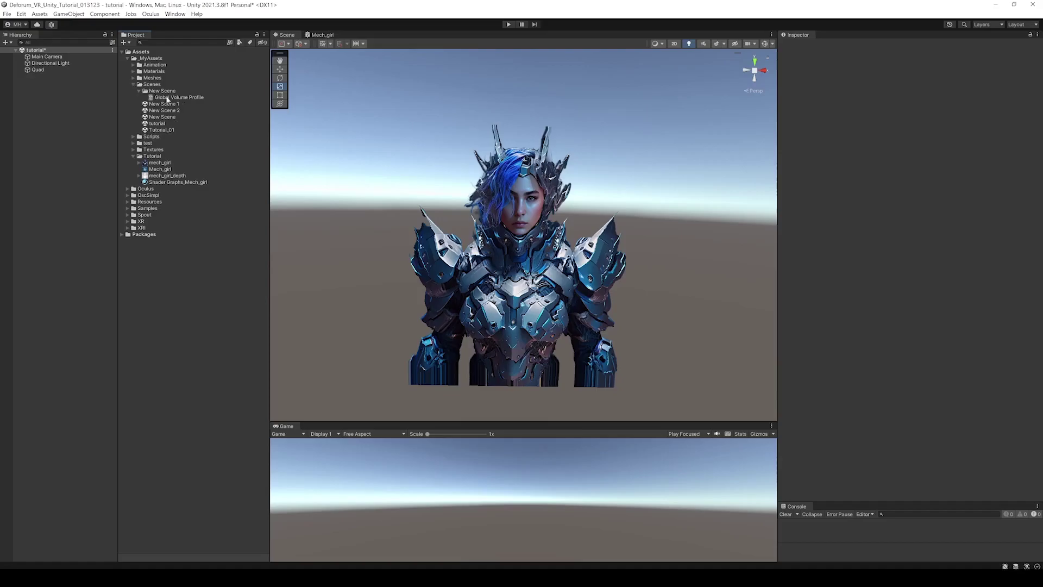
double_click(181, 111)
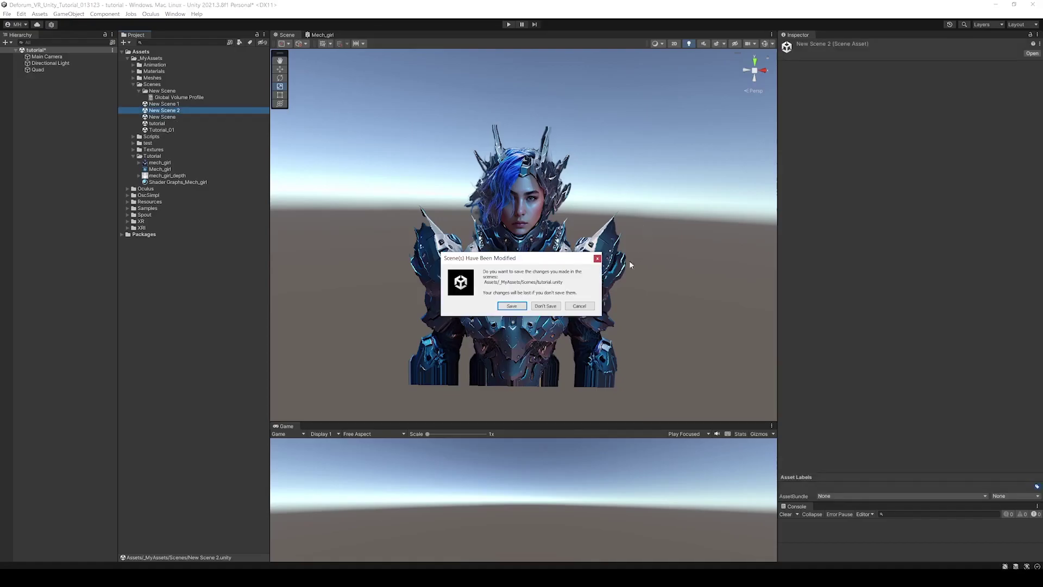
left_click(512, 306)
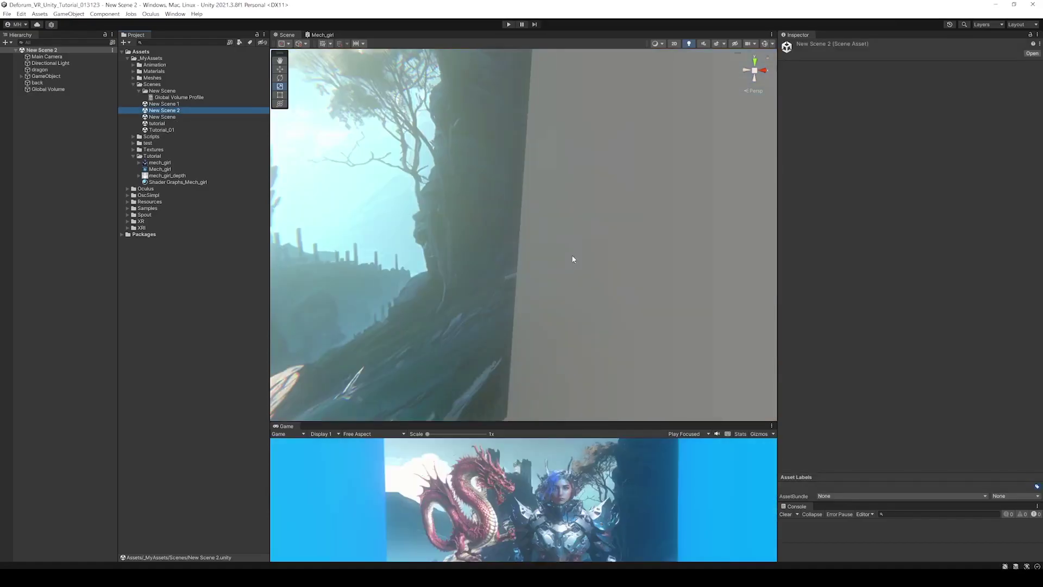
Step: Rotate the dragon plane to a Z rotation of about -185.4 and inspect the layered scene from different angles
double_click(36, 77)
left_click_drag(544, 260, 647, 326, "alt")
left_click(367, 287)
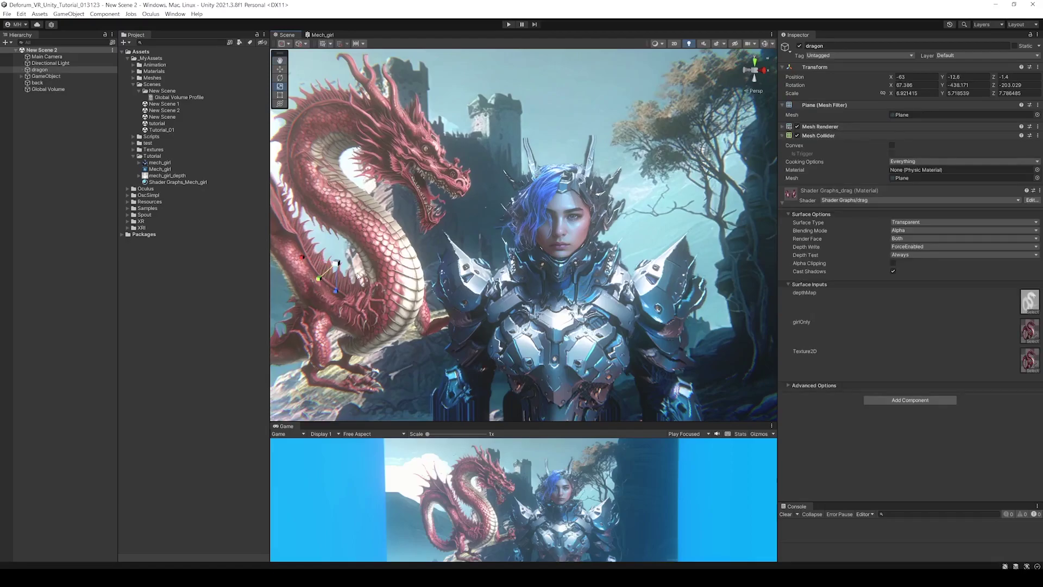
left_click_drag(355, 275, 412, 273)
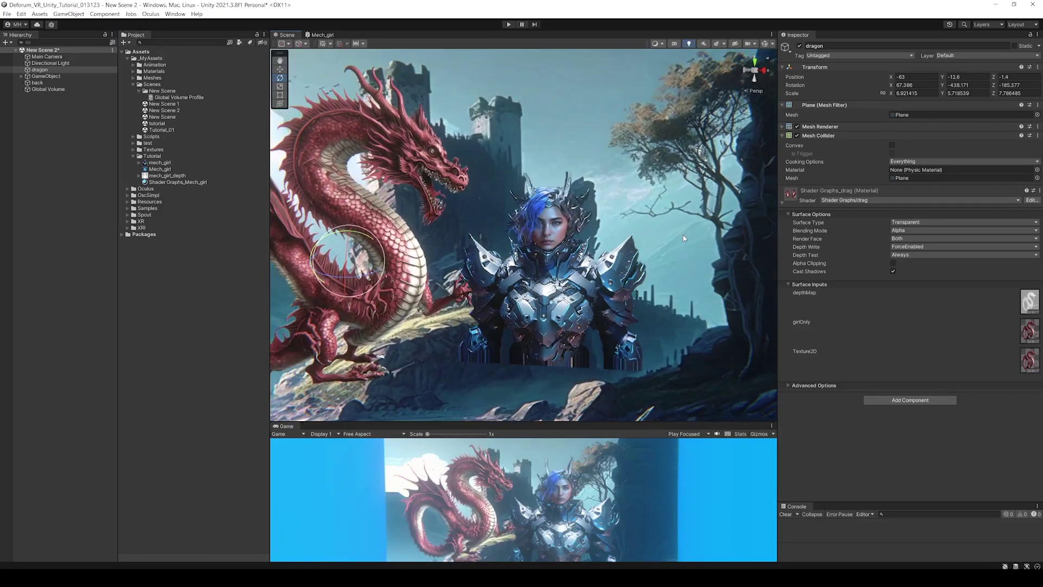
left_click_drag(705, 229, 677, 227, "alt")
scroll(678, 227, "up", 5)
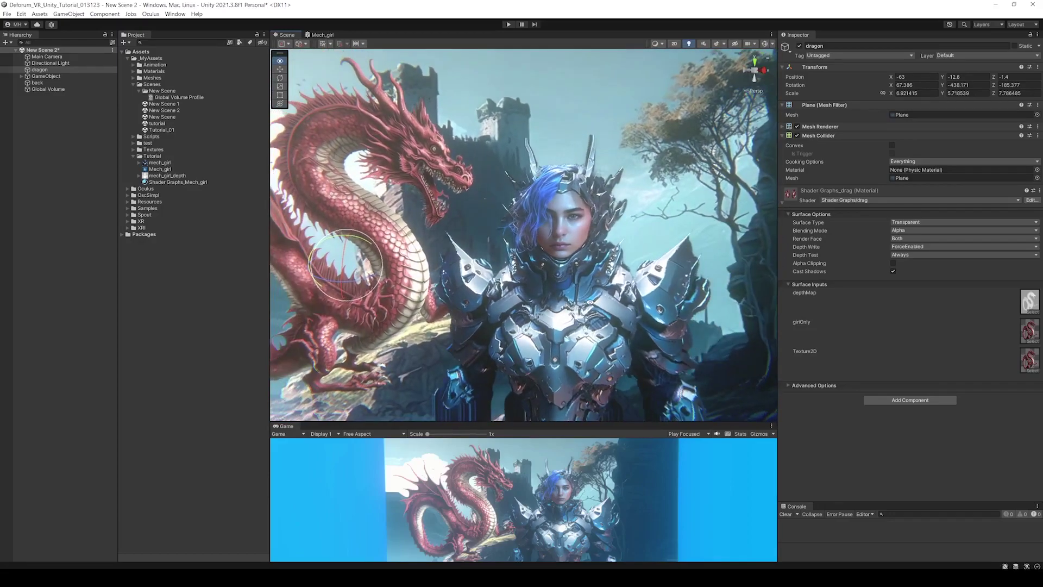
left_click_drag(584, 307, 606, 319, "alt")
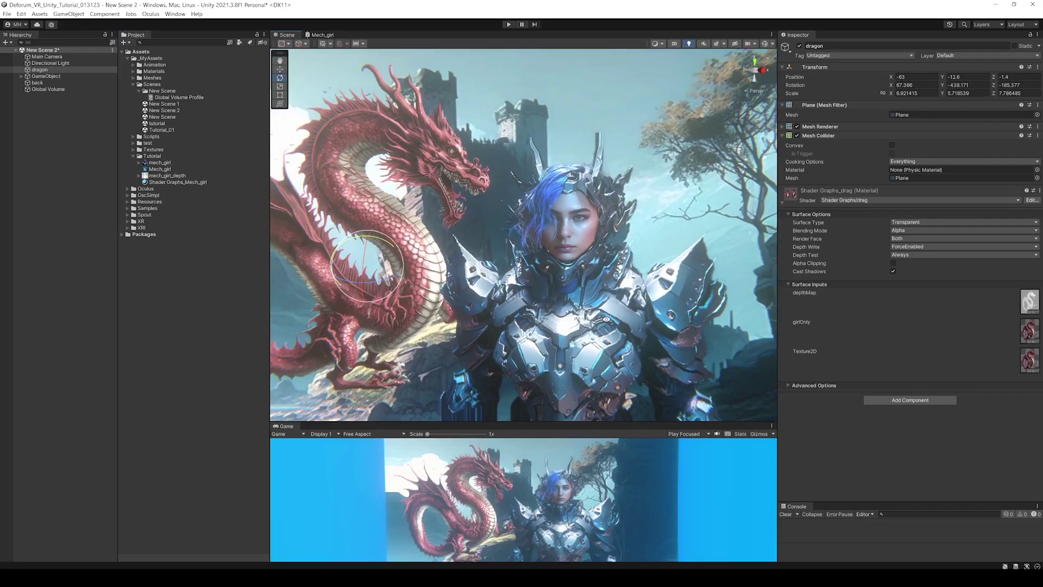